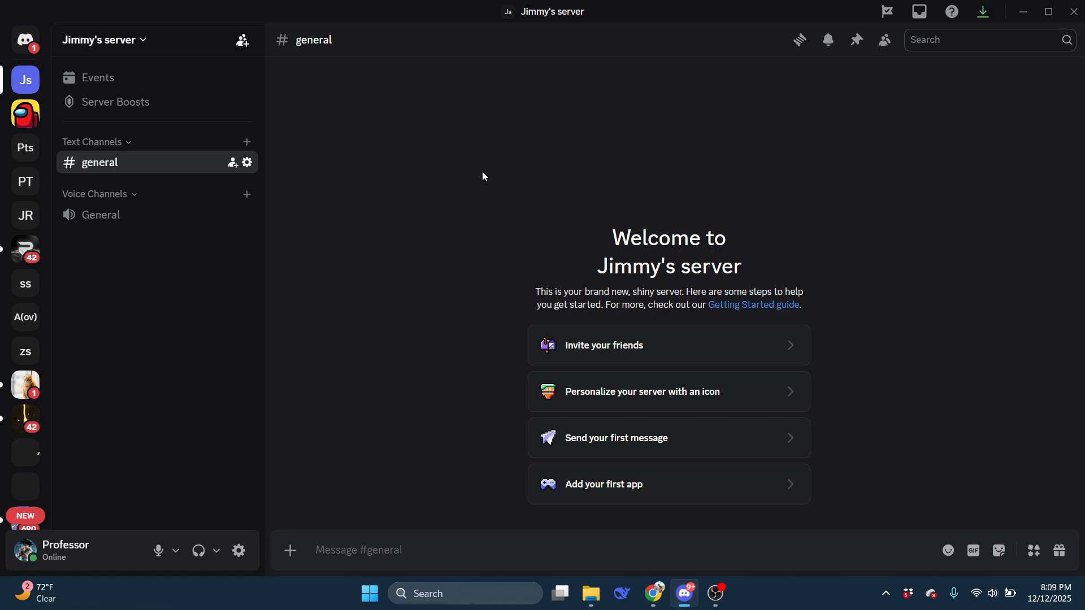
# Search Discord's app directory for "sapphire" and open the Sapphire app's page.
pyautogui.scroll(-7, 17, 384)
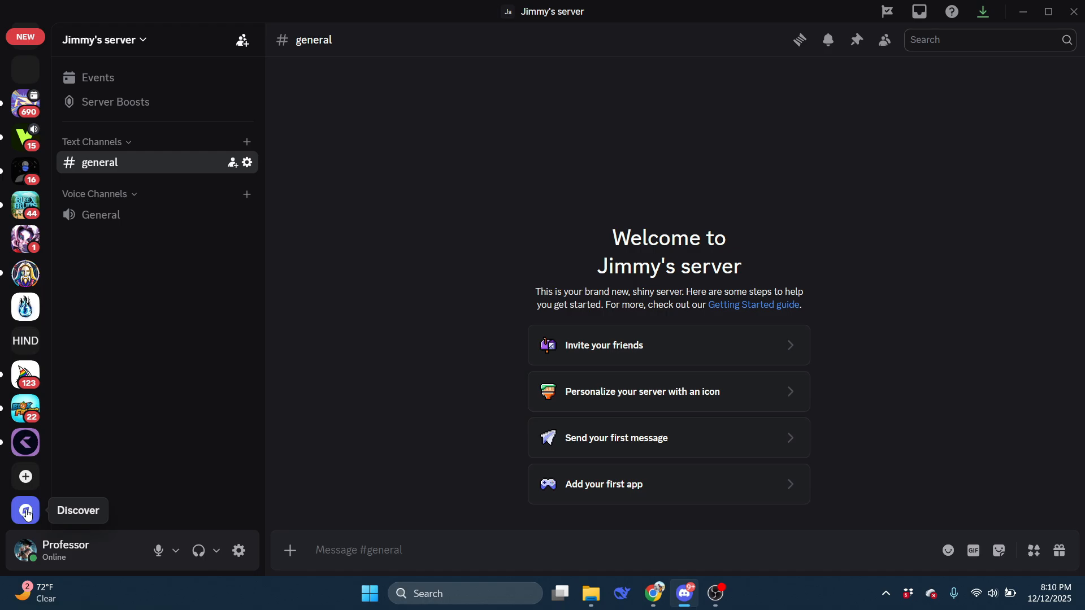
pyautogui.click(26, 512)
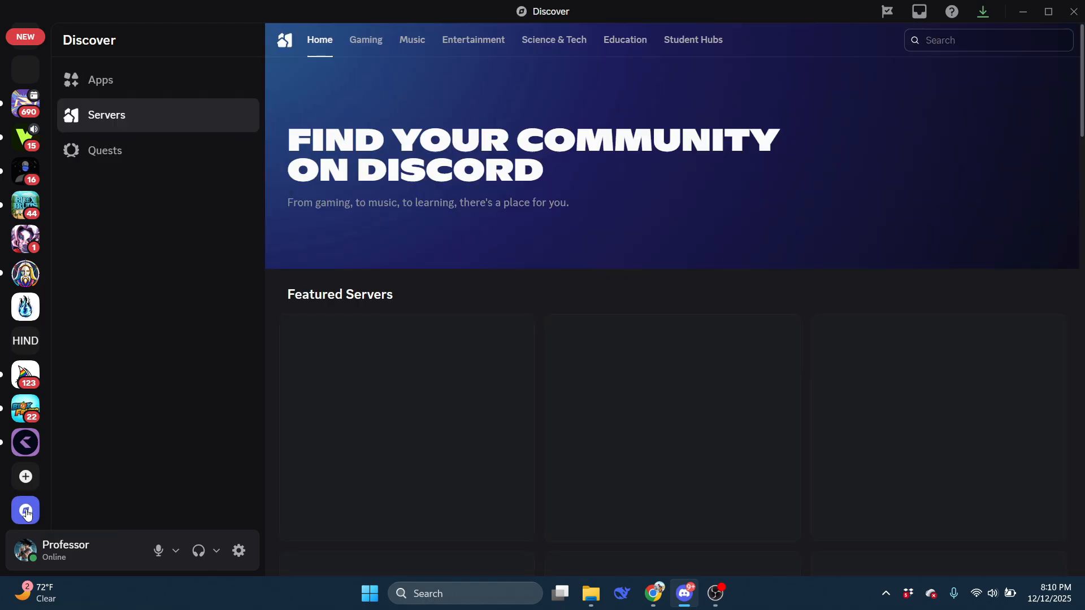
pyautogui.click(110, 83)
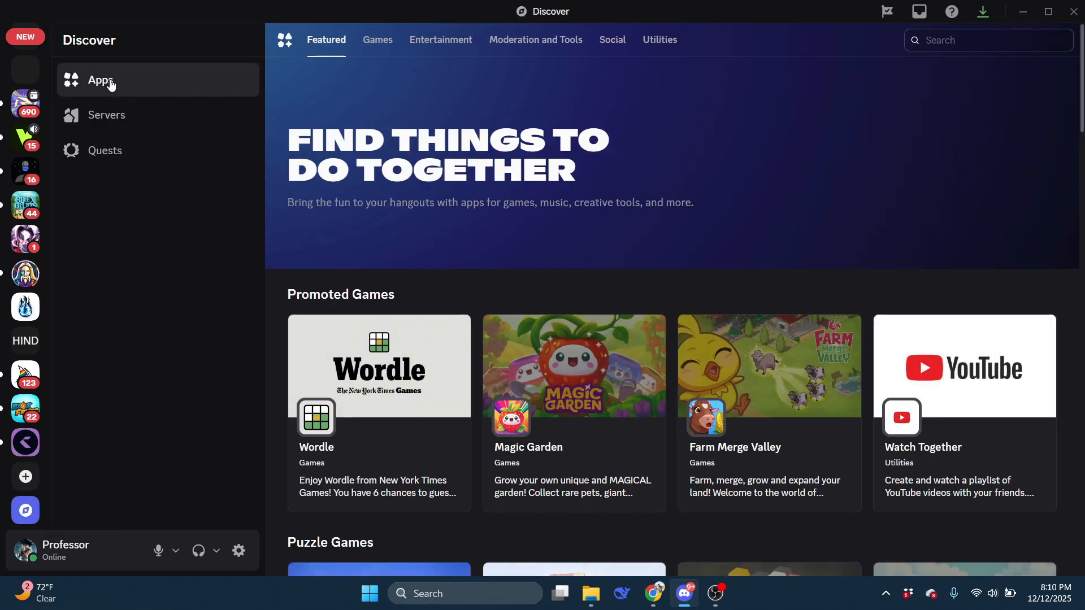
pyautogui.click(961, 41)
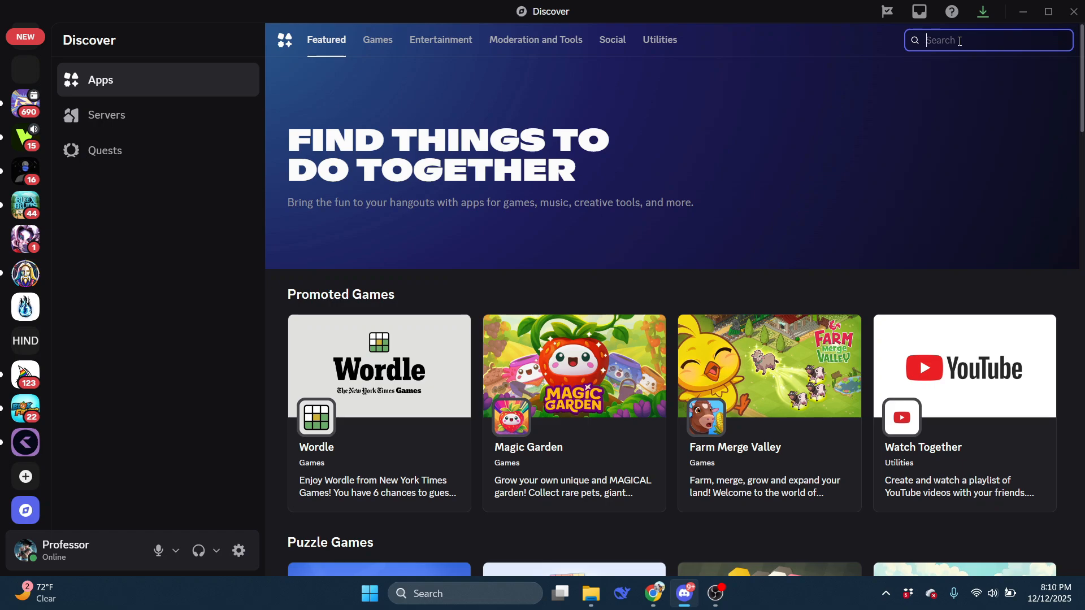
pyautogui.write('sapphire')
pyautogui.press('Return')
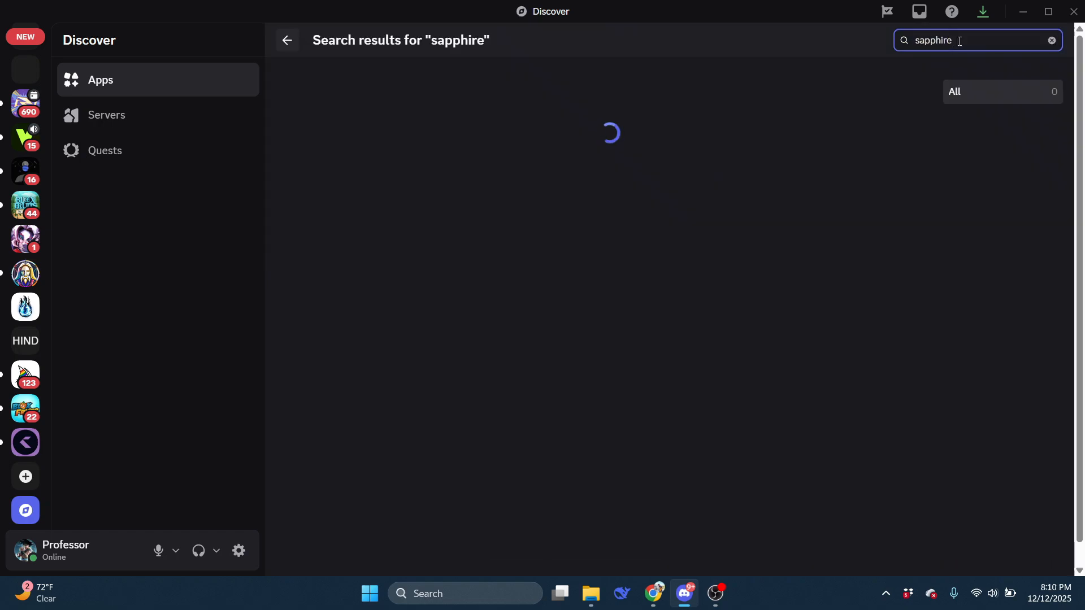
pyautogui.click(356, 208)
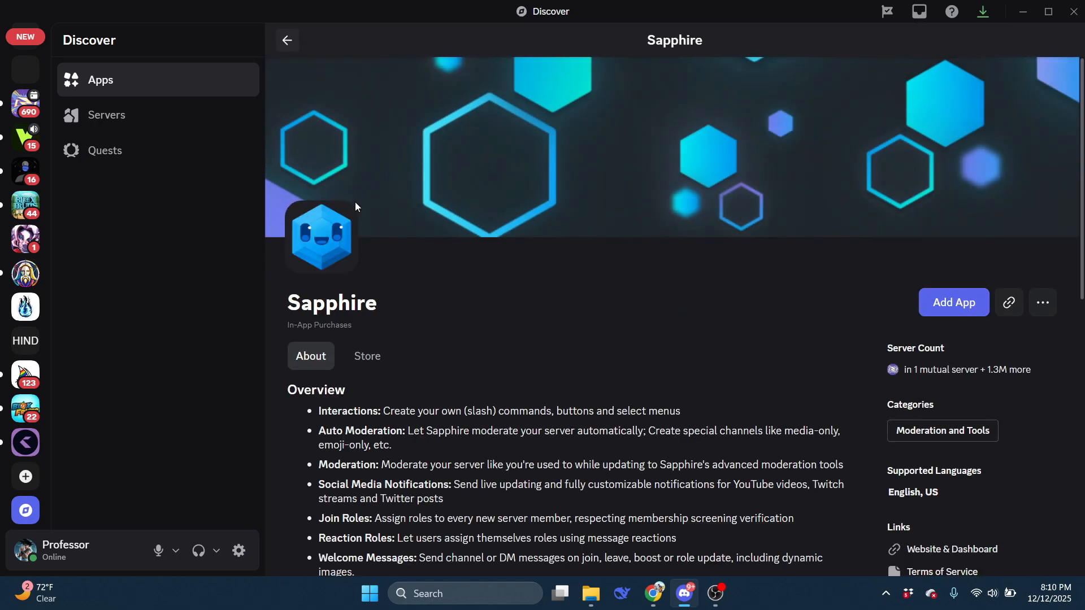
# Add the Sapphire app to the brand-new server and authorise it with all requested permissions.
pyautogui.click(955, 308)
pyautogui.click(626, 354)
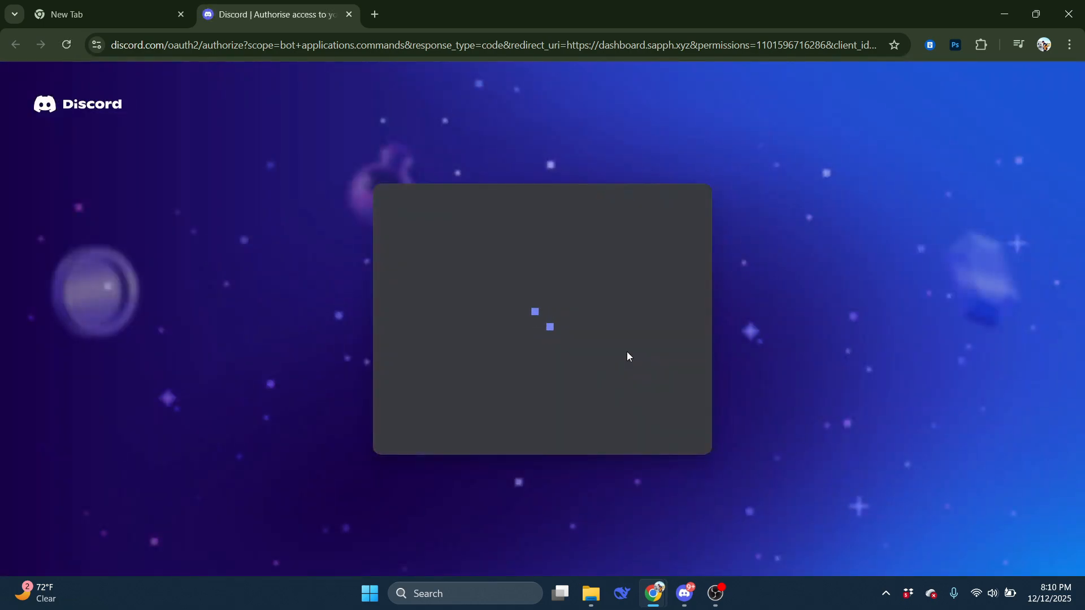
pyautogui.scroll(-1, 592, 356)
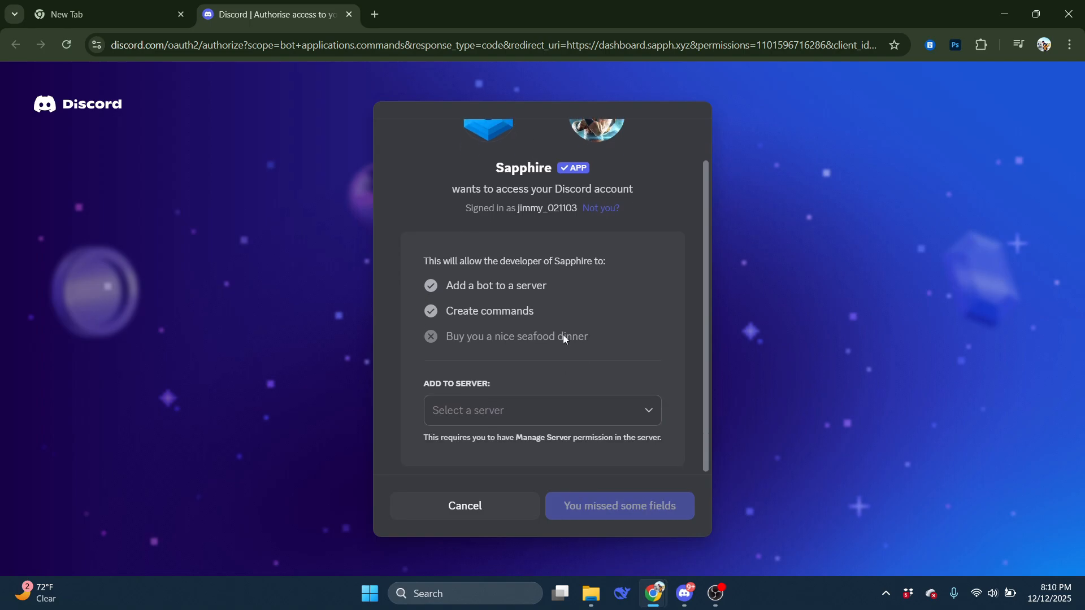
pyautogui.click(512, 417)
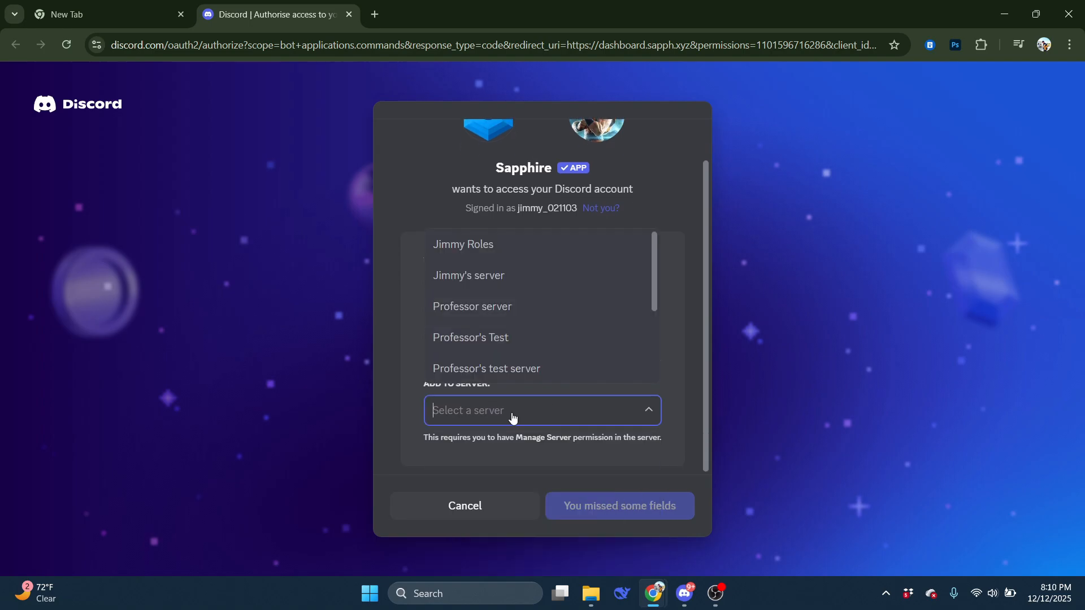
pyautogui.click(500, 277)
pyautogui.click(598, 500)
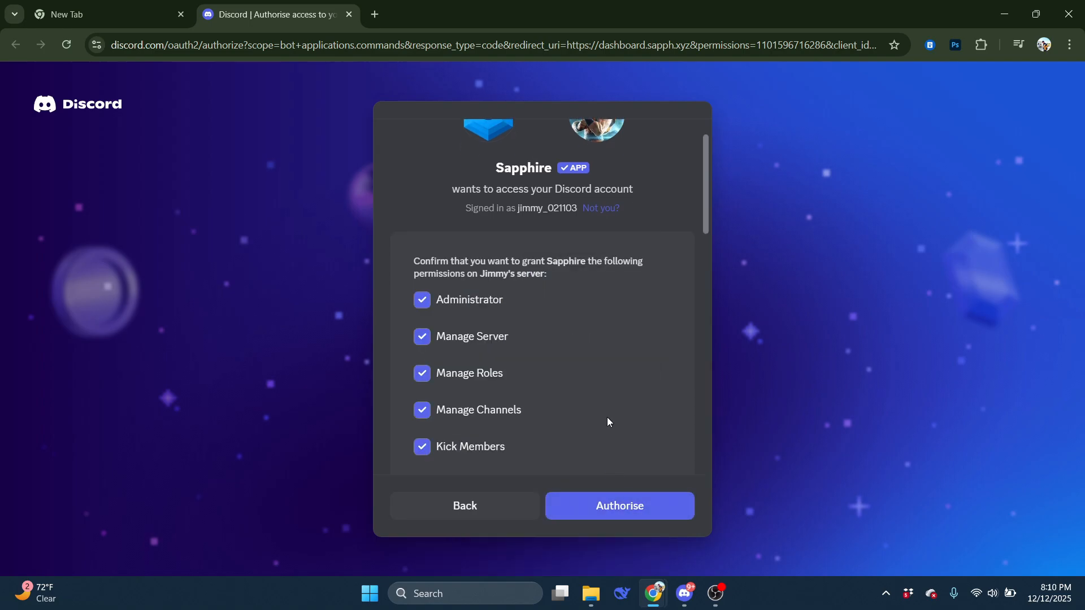
pyautogui.scroll(-10, 547, 317)
pyautogui.click(621, 506)
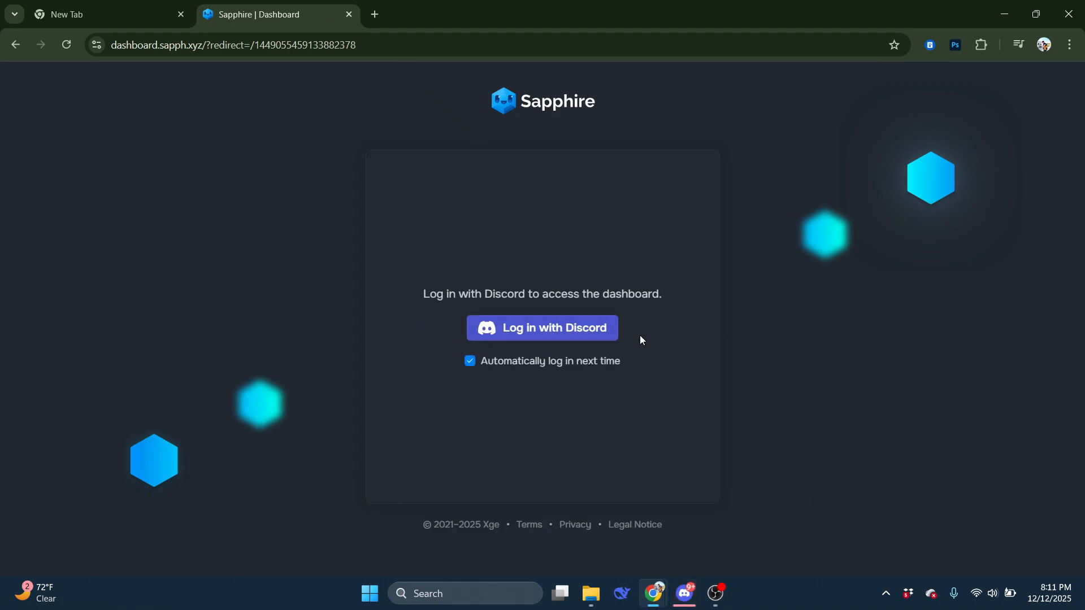
# Switch back to Discord and check the new server's general channel for Sapphire's arrival.
pyautogui.click(684, 593)
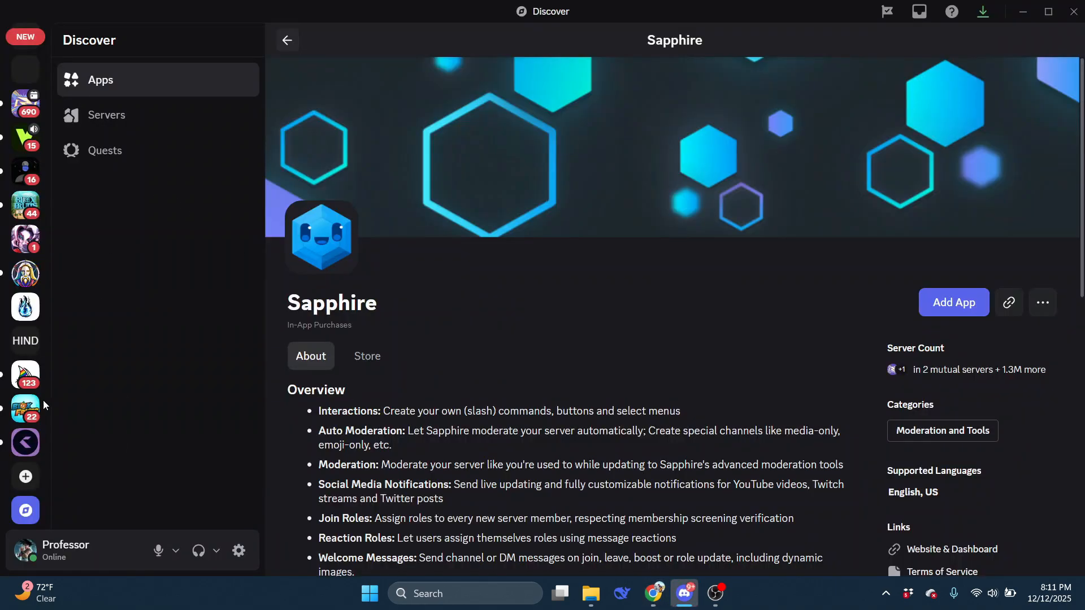
pyautogui.click(26, 215)
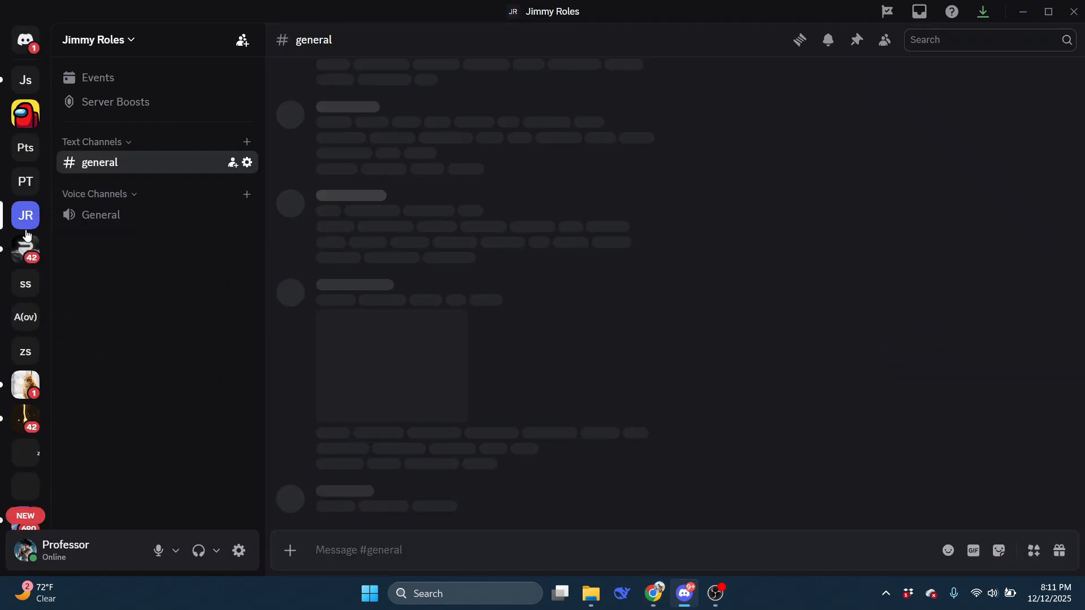
pyautogui.click(25, 79)
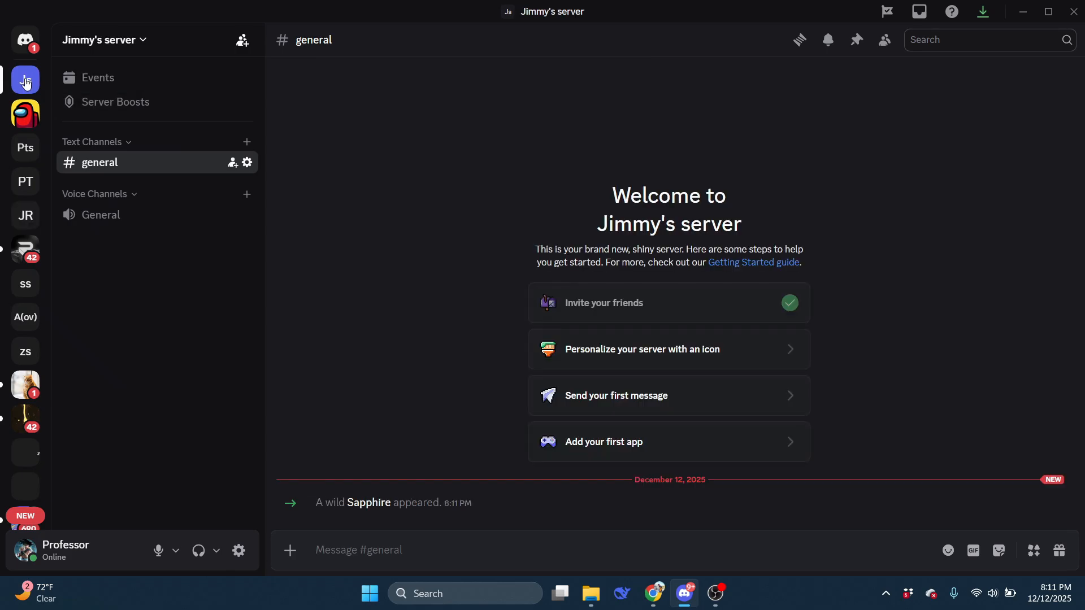
pyautogui.moveTo(314, 504); pyautogui.dragTo(482, 511)
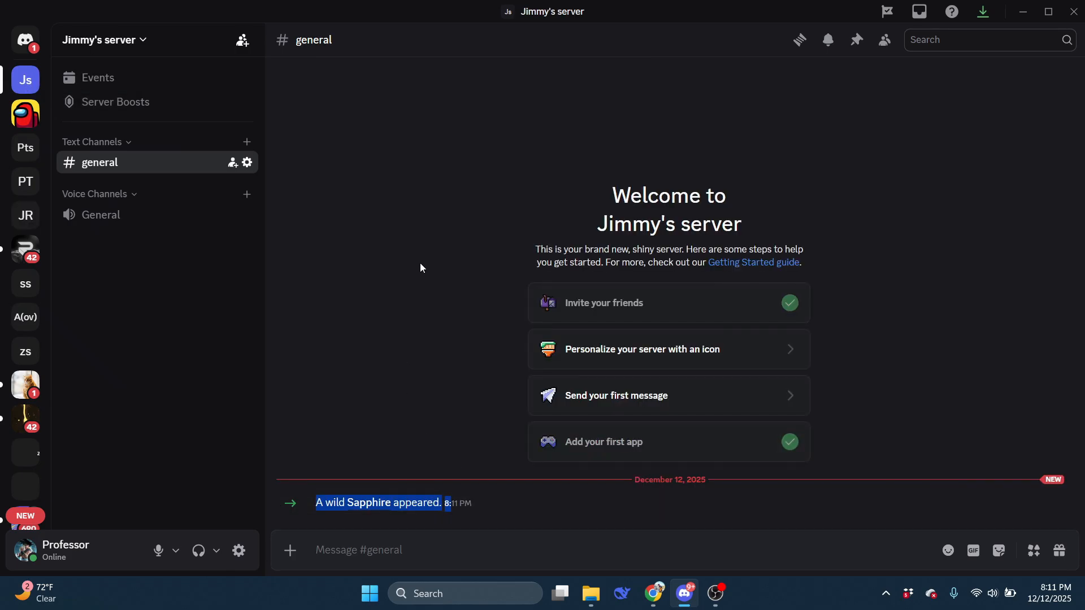
pyautogui.click(478, 506)
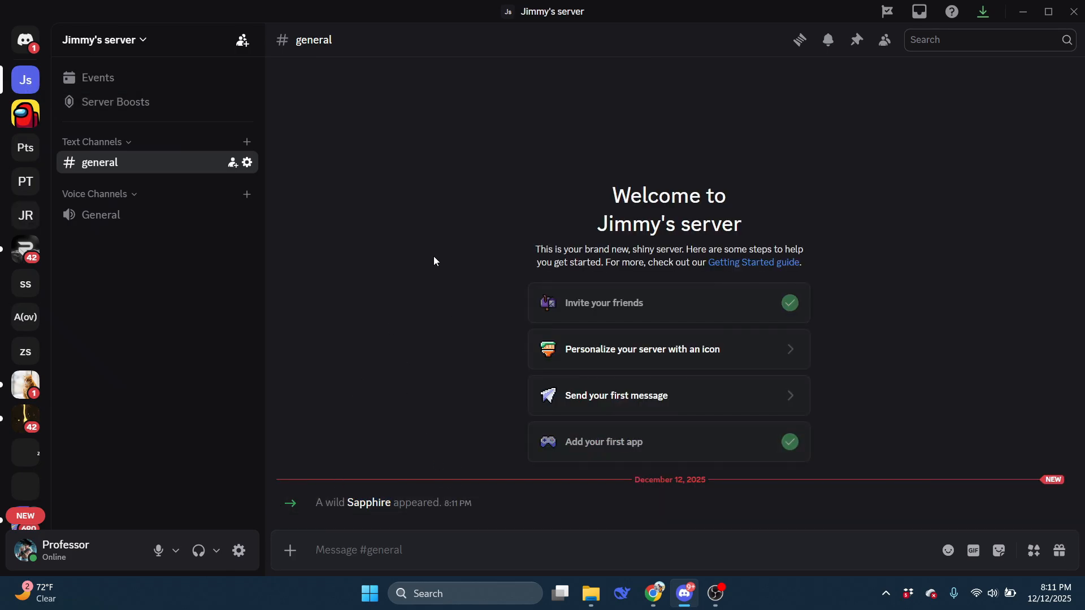
# Create a public text channel named welcome under Text Channels.
pyautogui.click(247, 142)
pyautogui.press('capslock')
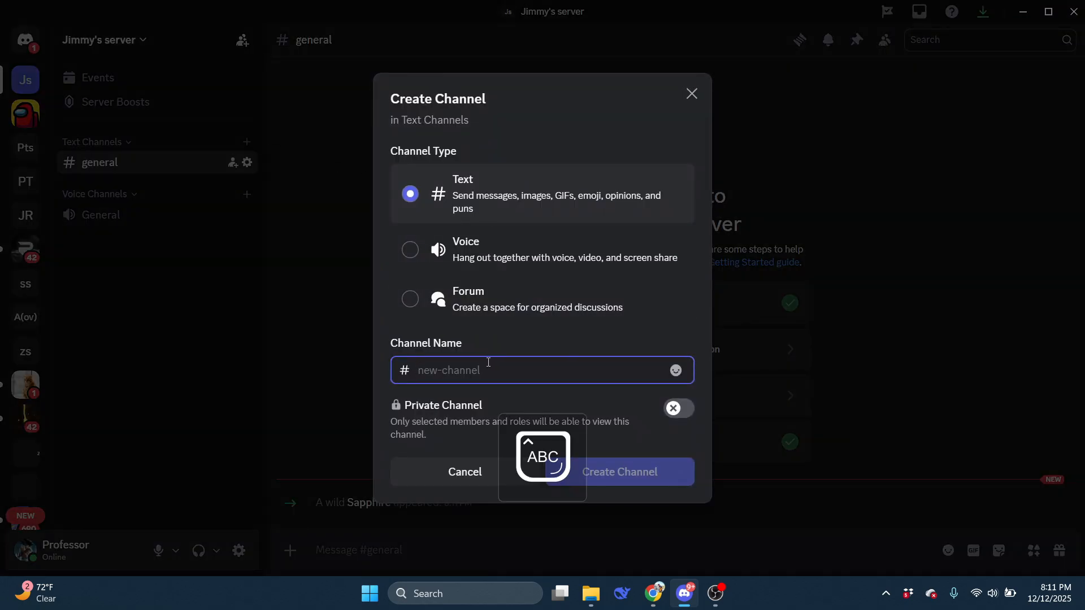
pyautogui.press('capslock')
pyautogui.write('welcome')
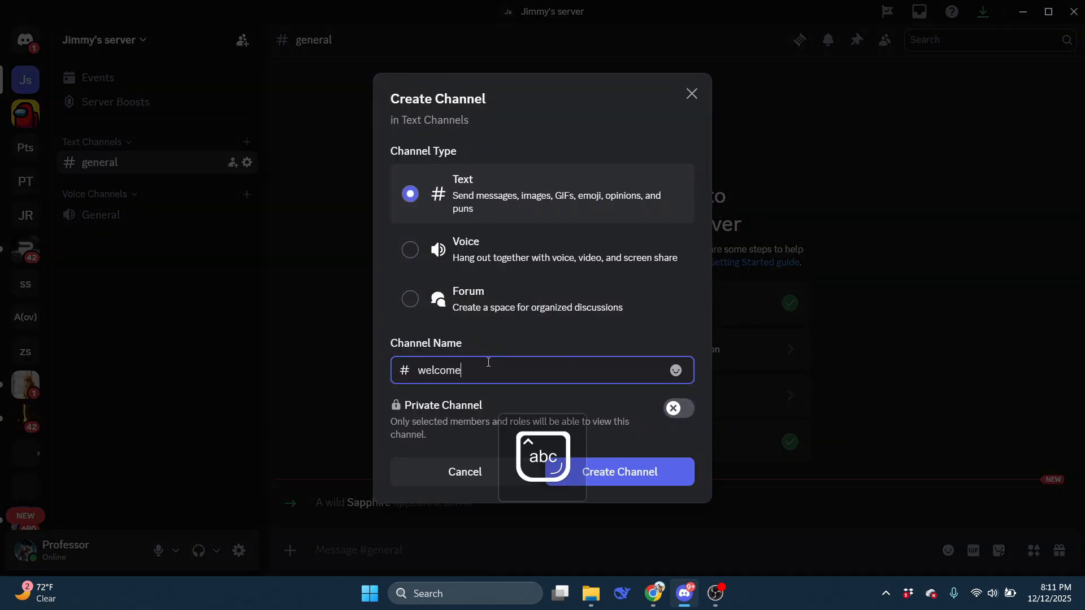
pyautogui.click(640, 468)
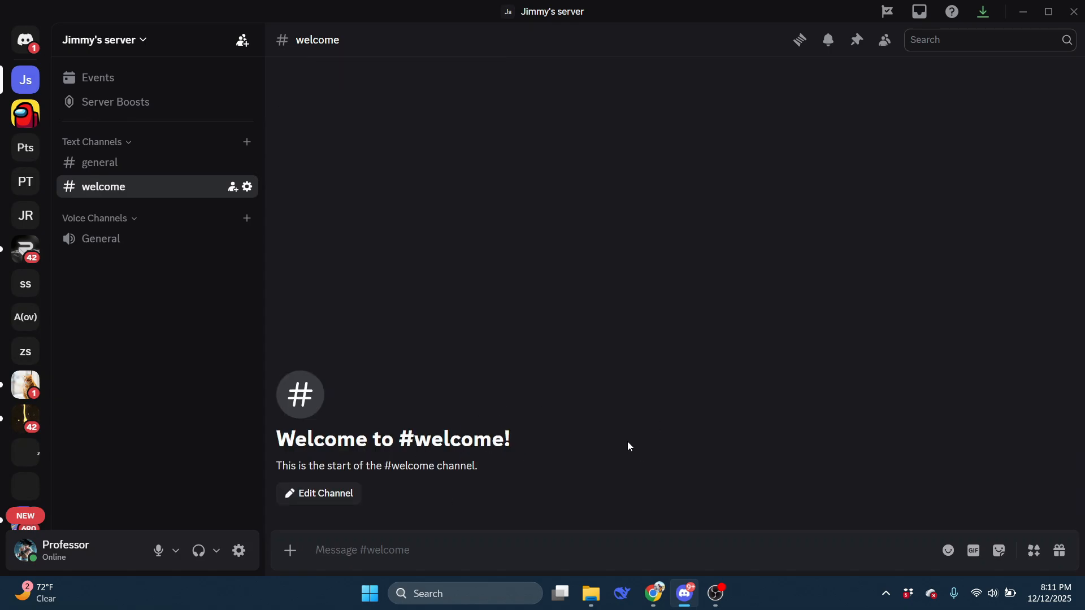
pyautogui.write('~~')
pyautogui.click(885, 40)
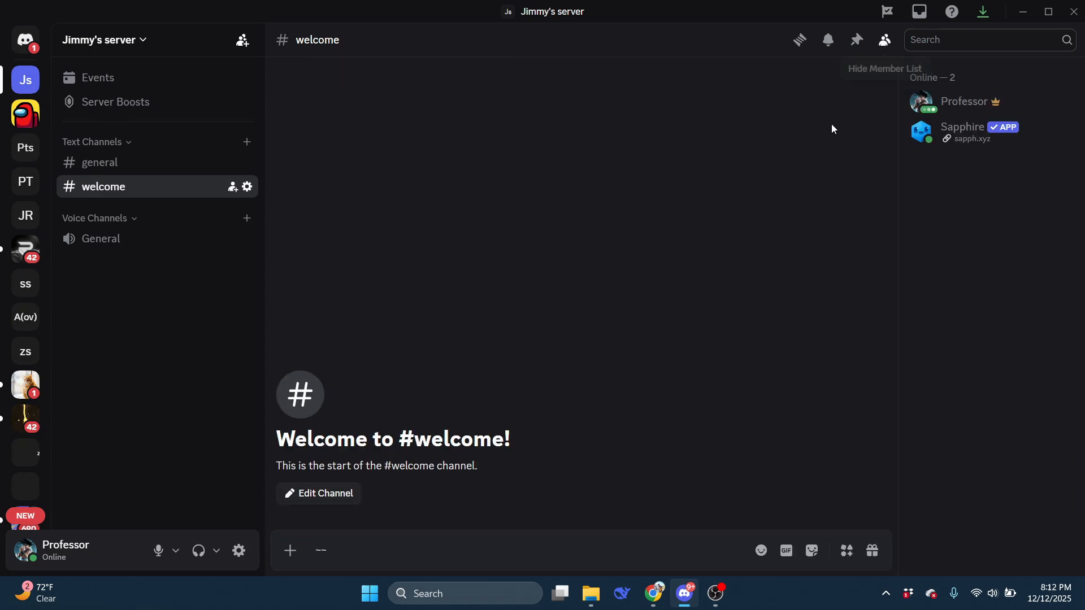
pyautogui.click(979, 135)
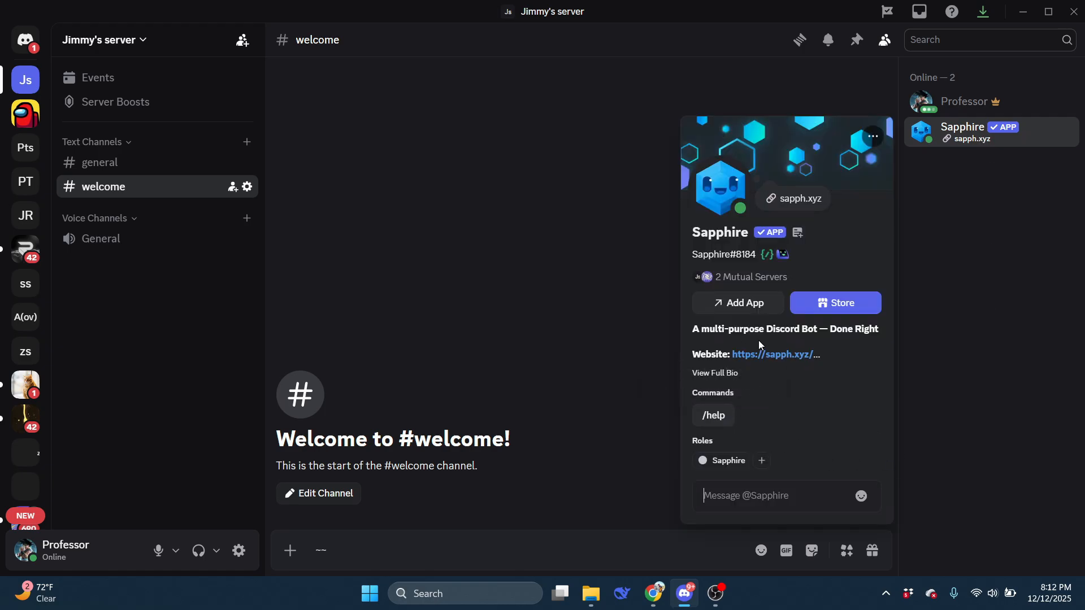
pyautogui.click(768, 354)
pyautogui.click(619, 352)
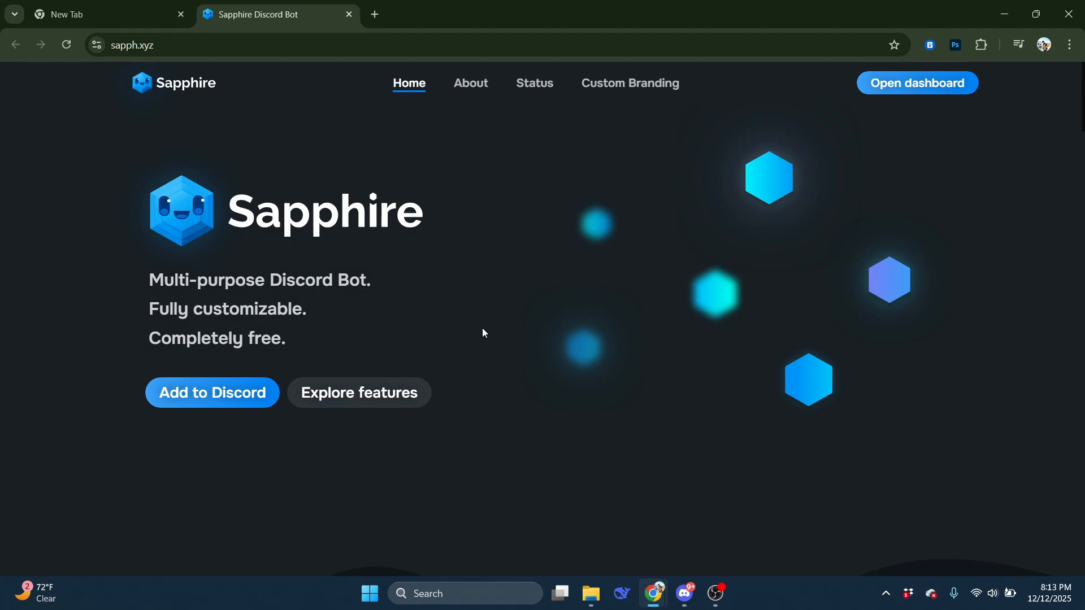
# Open the Sapphire dashboard, log in by authorising the Discord account, and select the new server to manage.
pyautogui.click(926, 82)
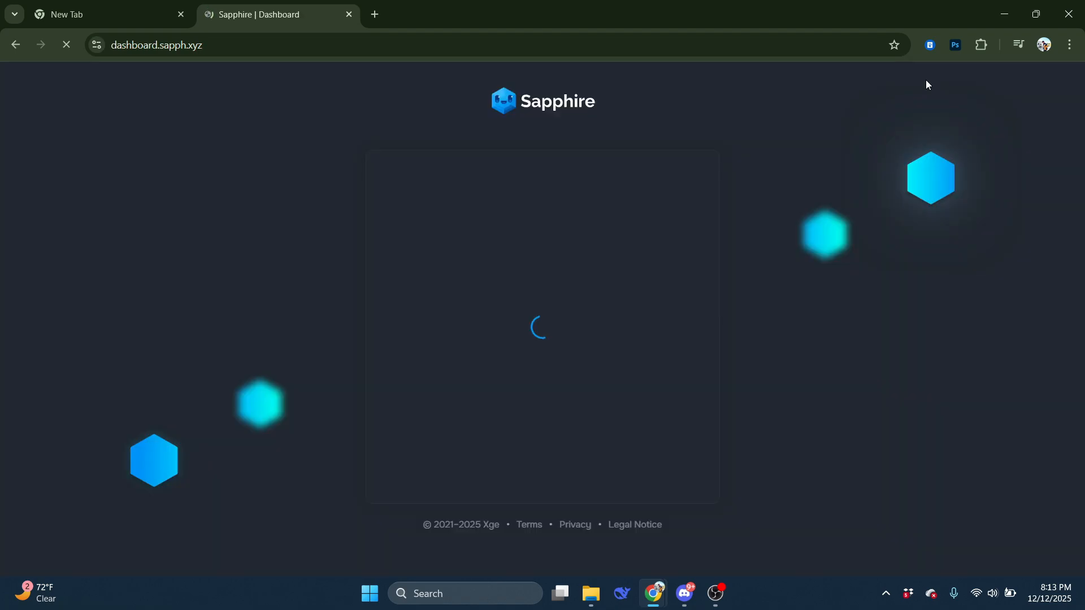
pyautogui.click(564, 329)
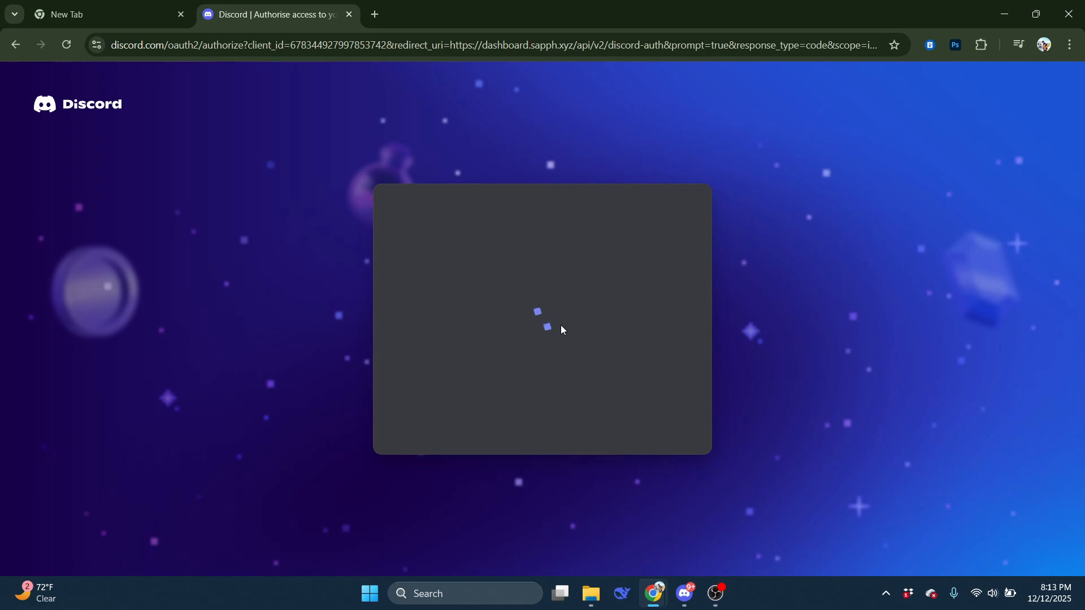
pyautogui.click(635, 505)
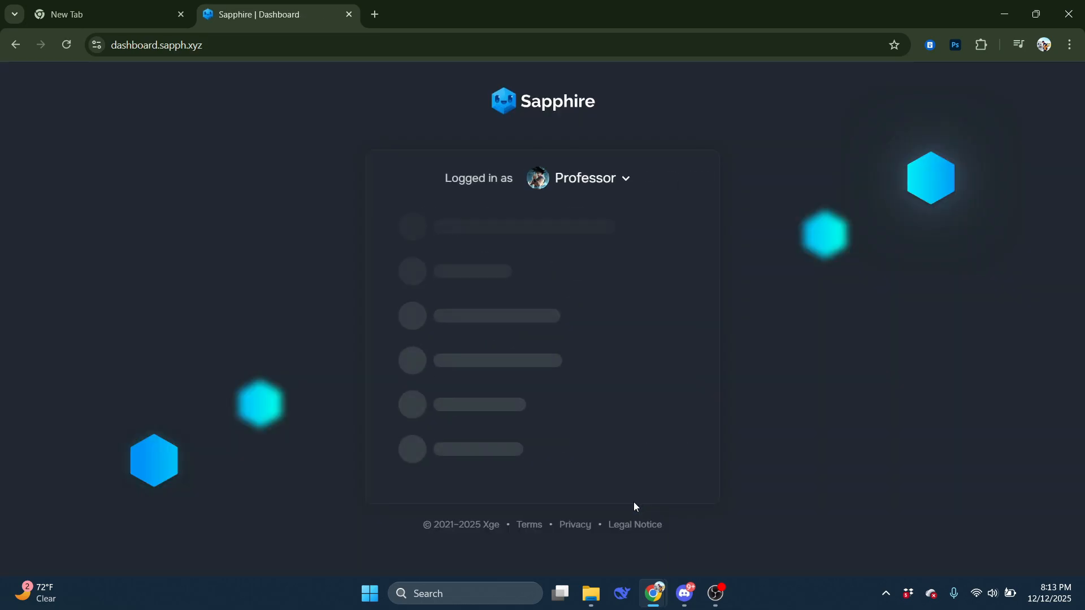
pyautogui.click(481, 233)
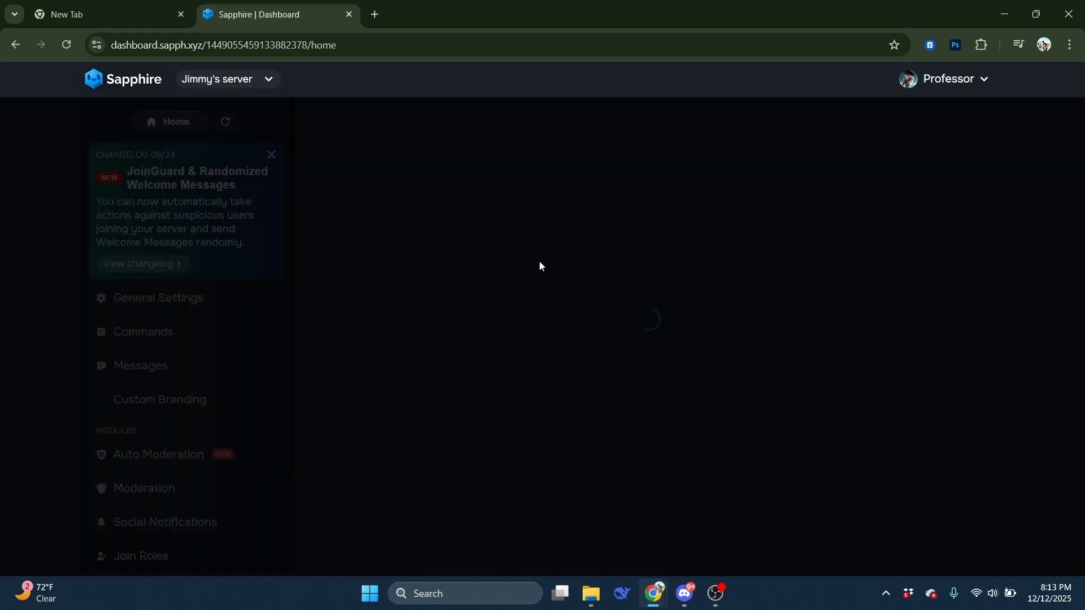
# Open the Join messages settings of the Welcome Messages module, dismissing its introduction.
pyautogui.scroll(-1, 552, 438)
pyautogui.scroll(1, 552, 437)
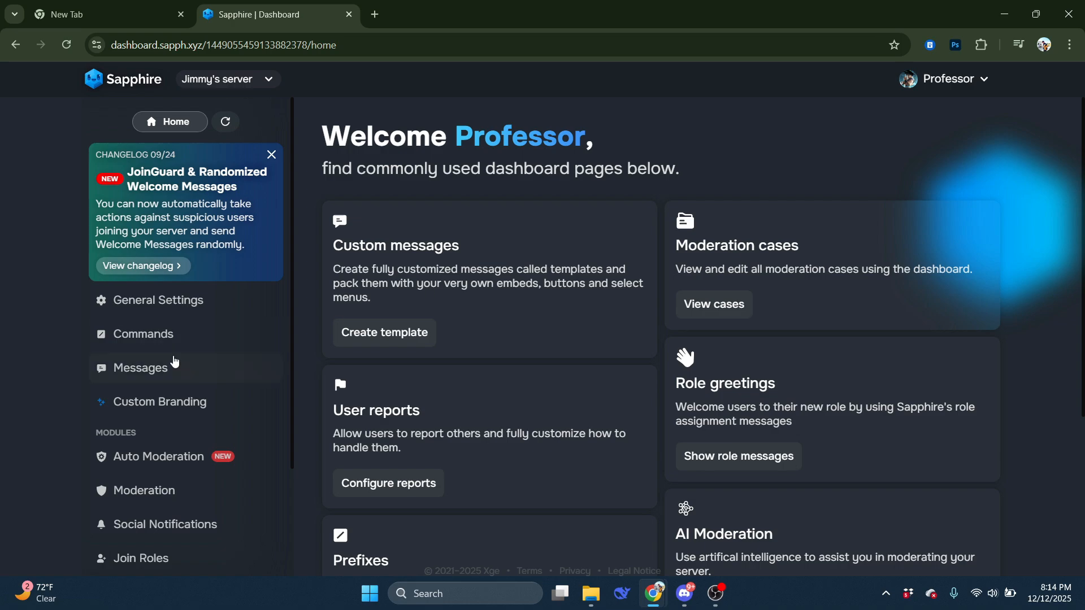
pyautogui.scroll(-2, 172, 396)
pyautogui.click(191, 487)
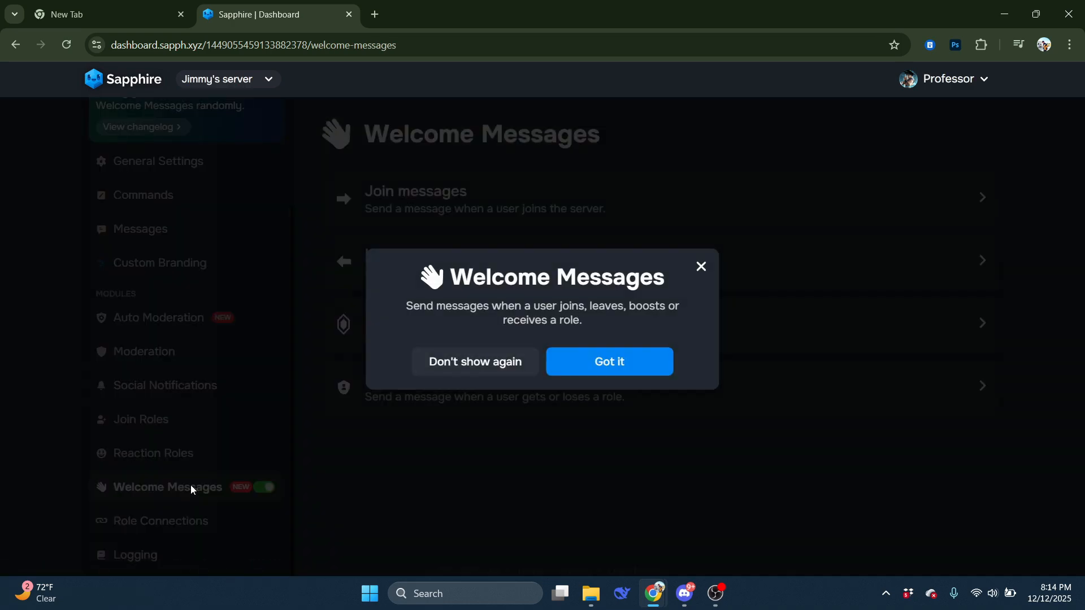
pyautogui.click(619, 361)
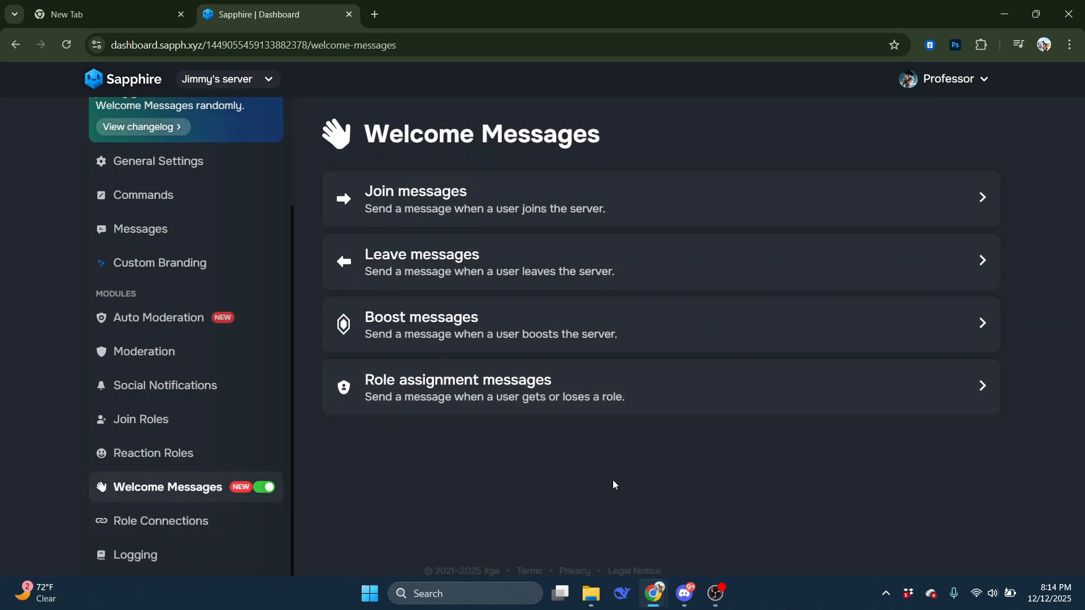
pyautogui.click(531, 192)
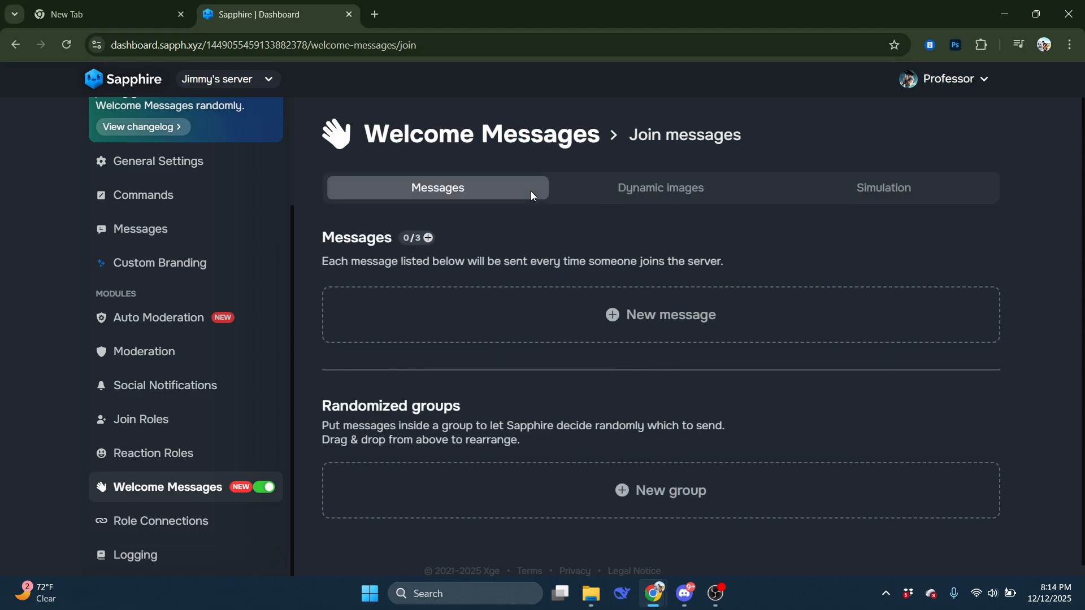
# Add a new join message delivered to the server's #welcome channel and continue to its styling.
pyautogui.click(661, 316)
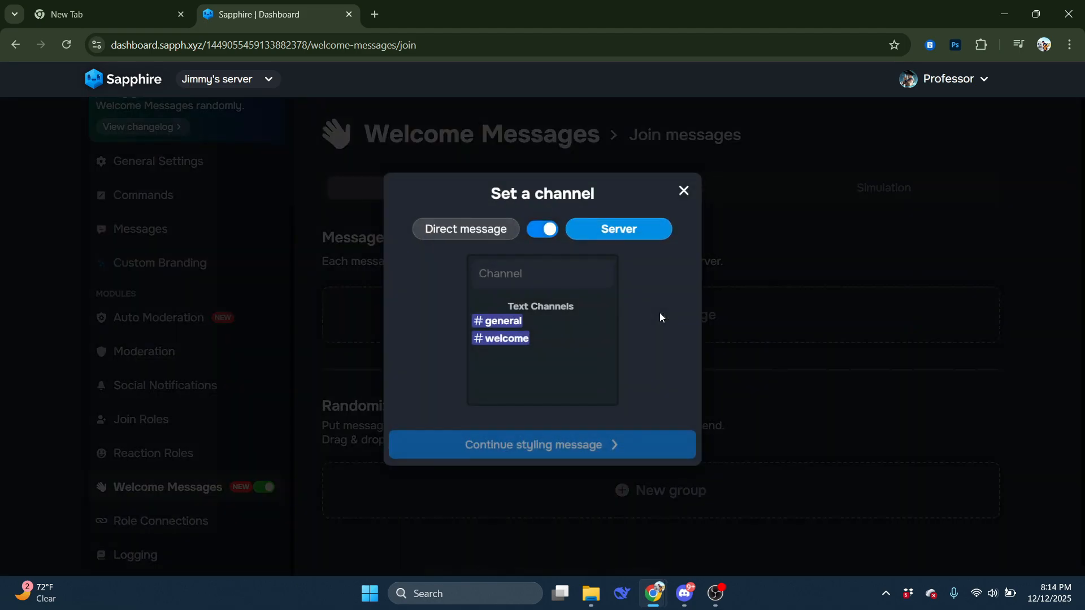
pyautogui.click(543, 230)
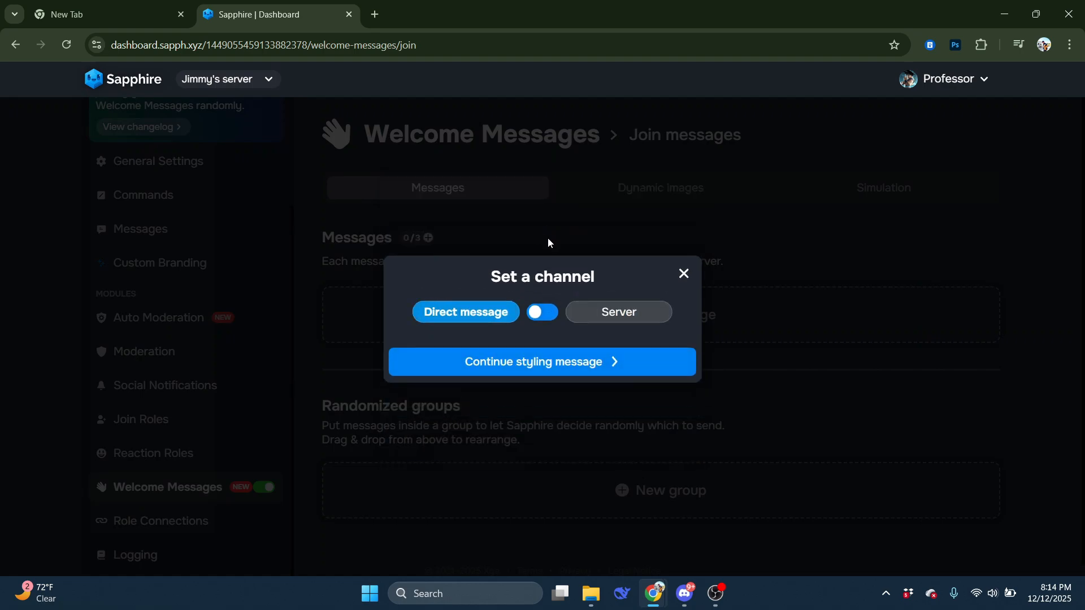
pyautogui.click(535, 312)
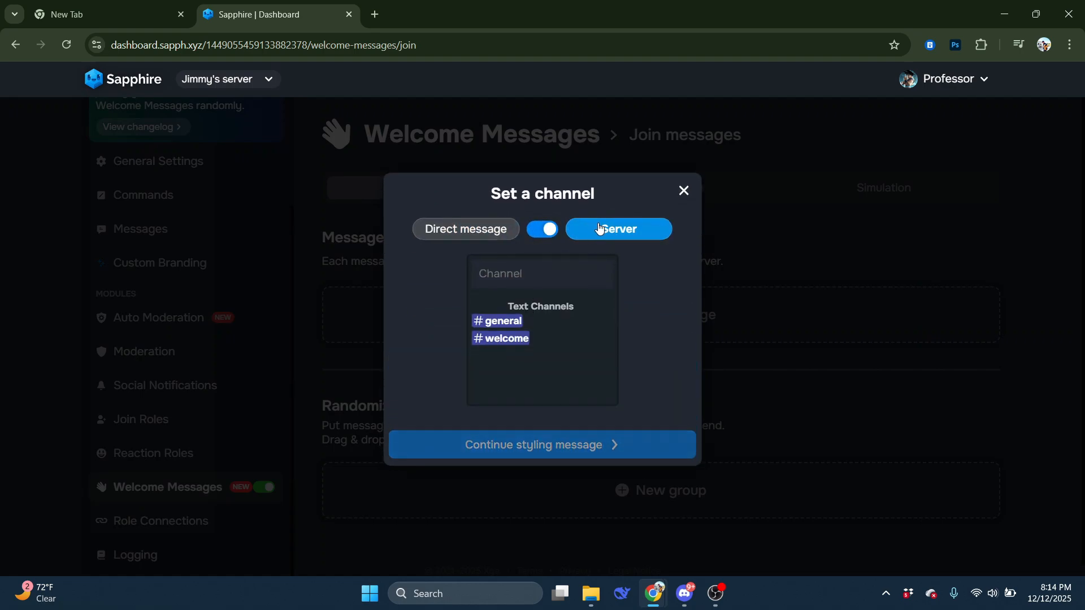
pyautogui.click(505, 339)
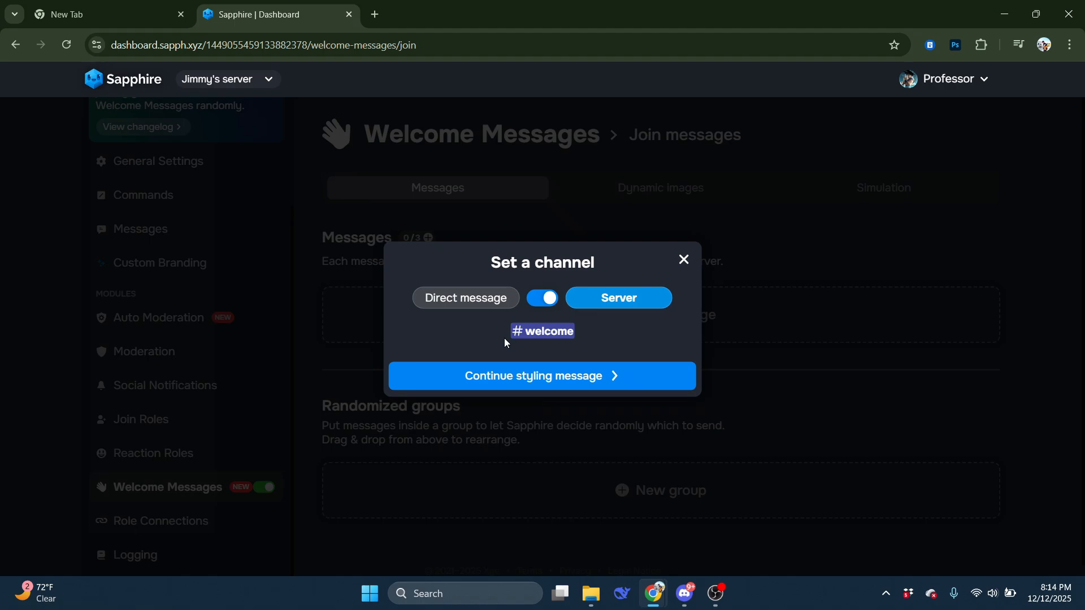
pyautogui.click(545, 381)
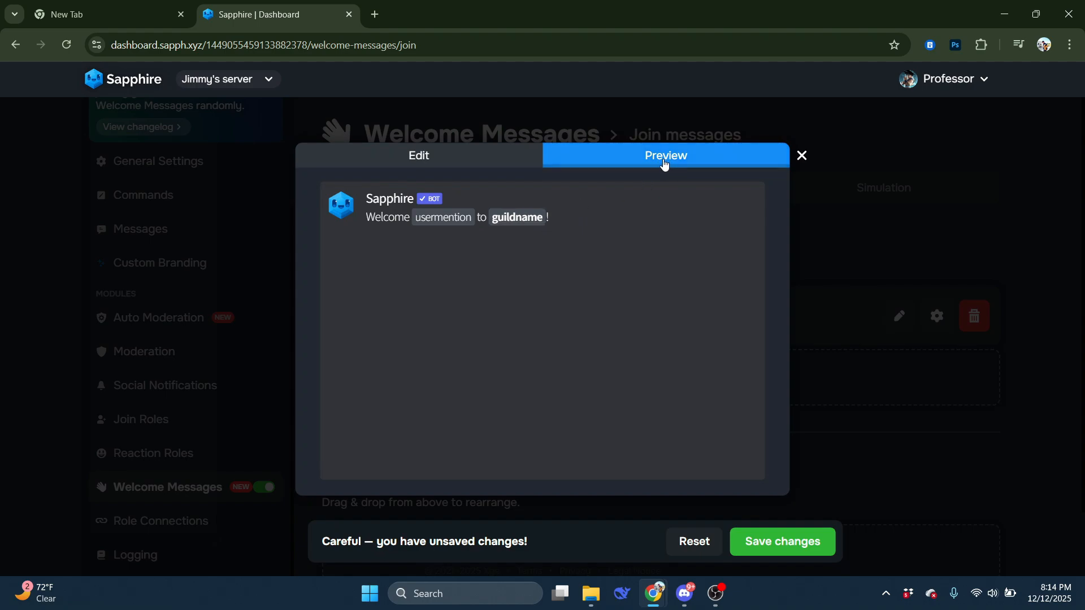
# Add an embed to the join message and title it "Thanks For Joining".
pyautogui.click(442, 162)
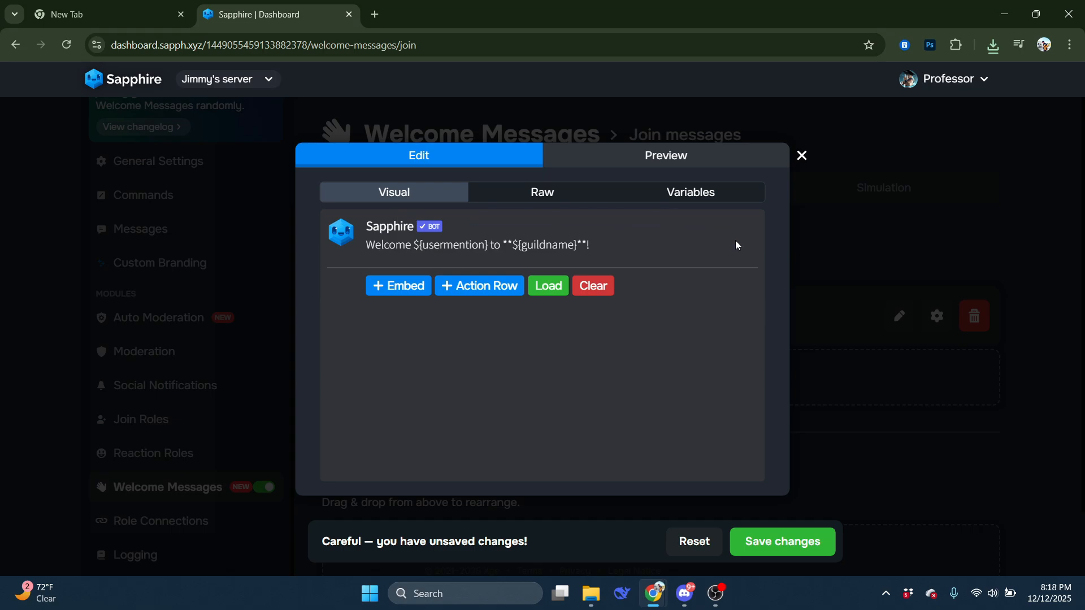
pyautogui.click(398, 286)
pyautogui.click(422, 301)
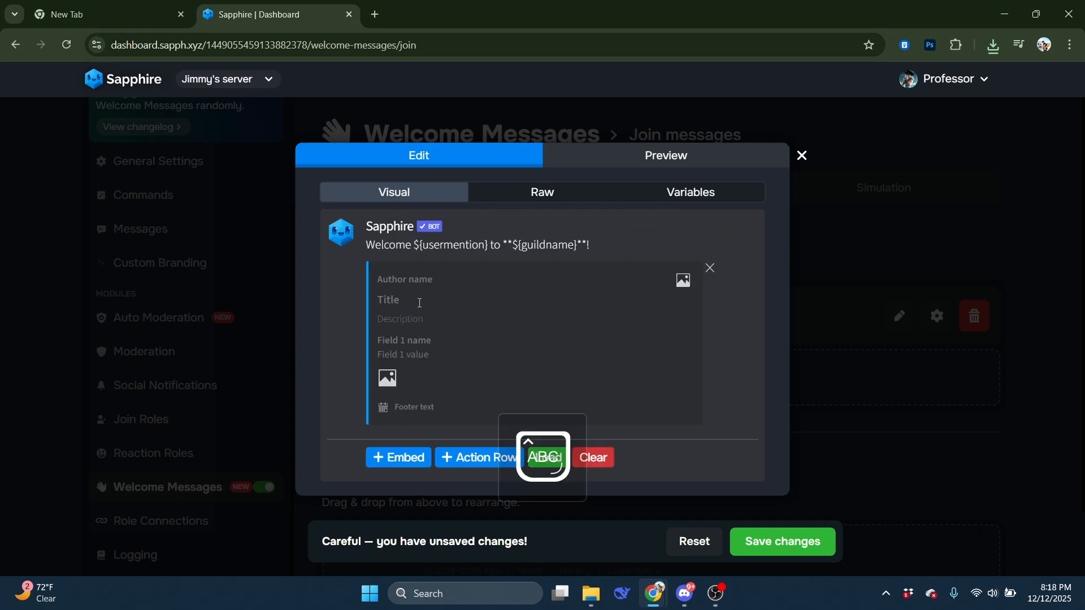
pyautogui.write('Thanks For Joining')
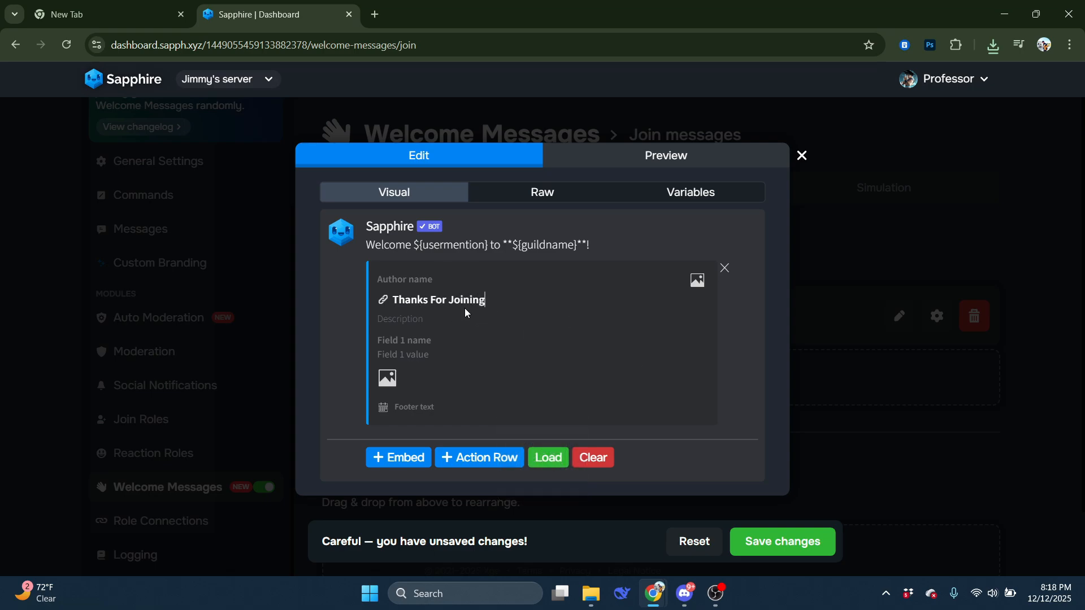
# Copy the userid variable from the message variables and insert it as the embed's first field name.
pyautogui.click(713, 198)
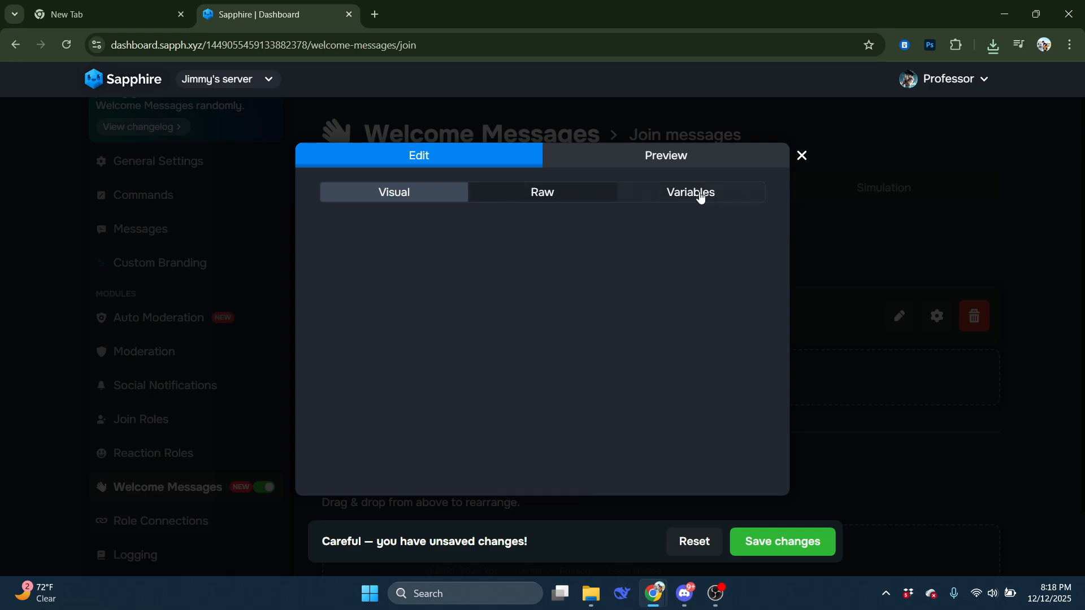
pyautogui.scroll(-3, 425, 395)
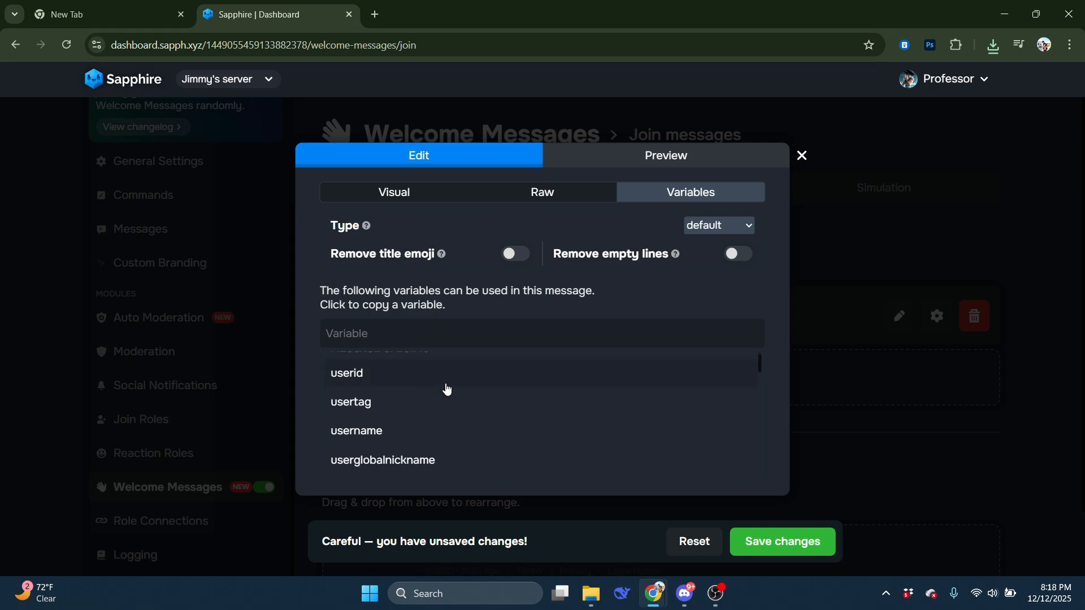
pyautogui.scroll(-6, 409, 371)
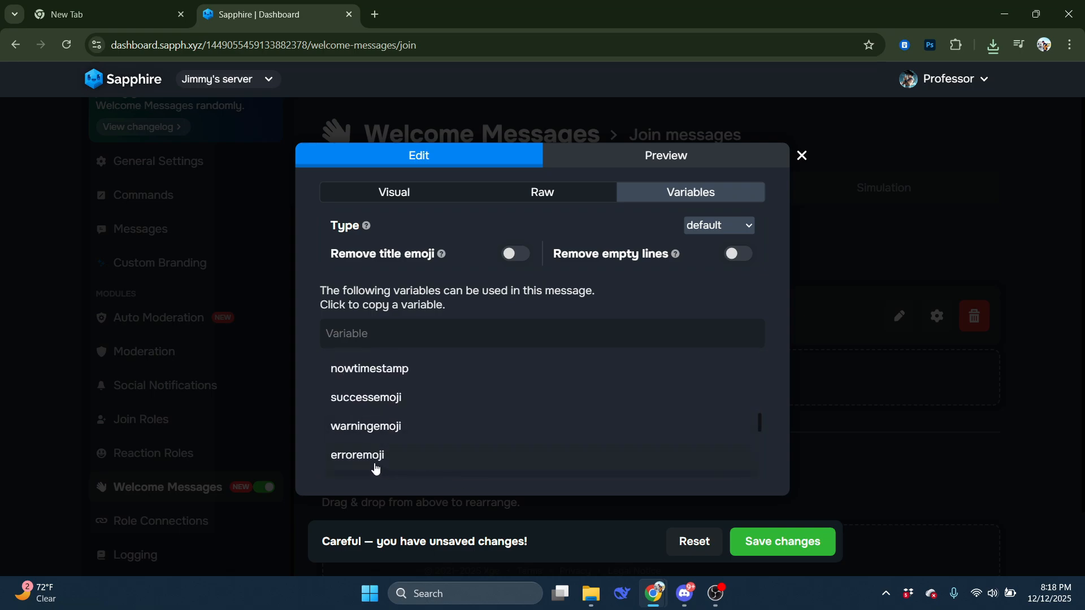
pyautogui.scroll(9, 375, 467)
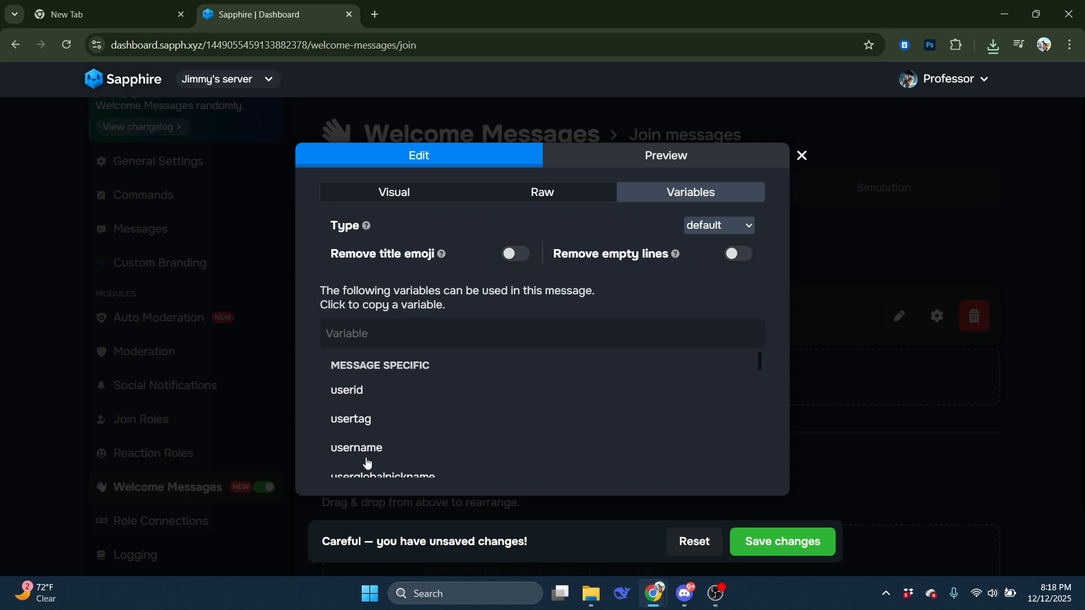
pyautogui.click(371, 394)
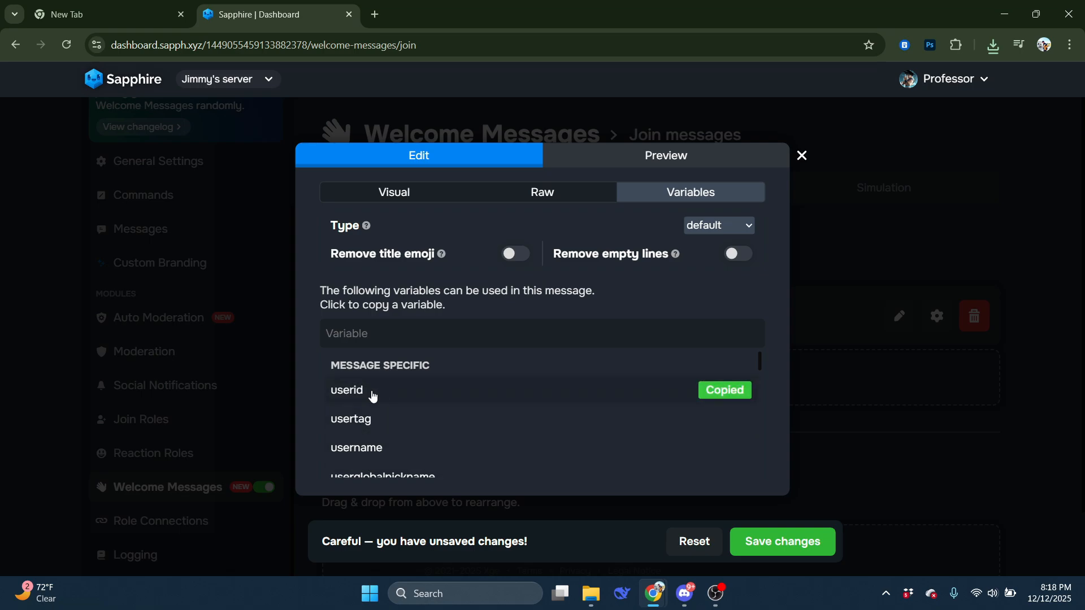
pyautogui.click(423, 201)
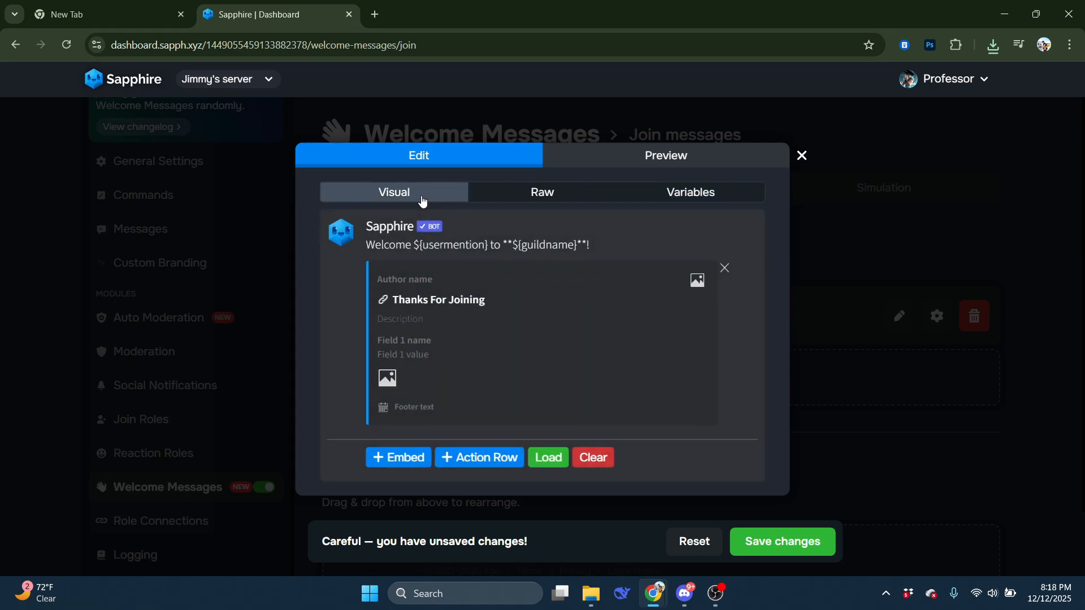
pyautogui.click(461, 343)
pyautogui.hotkey('ctrl', 'v')
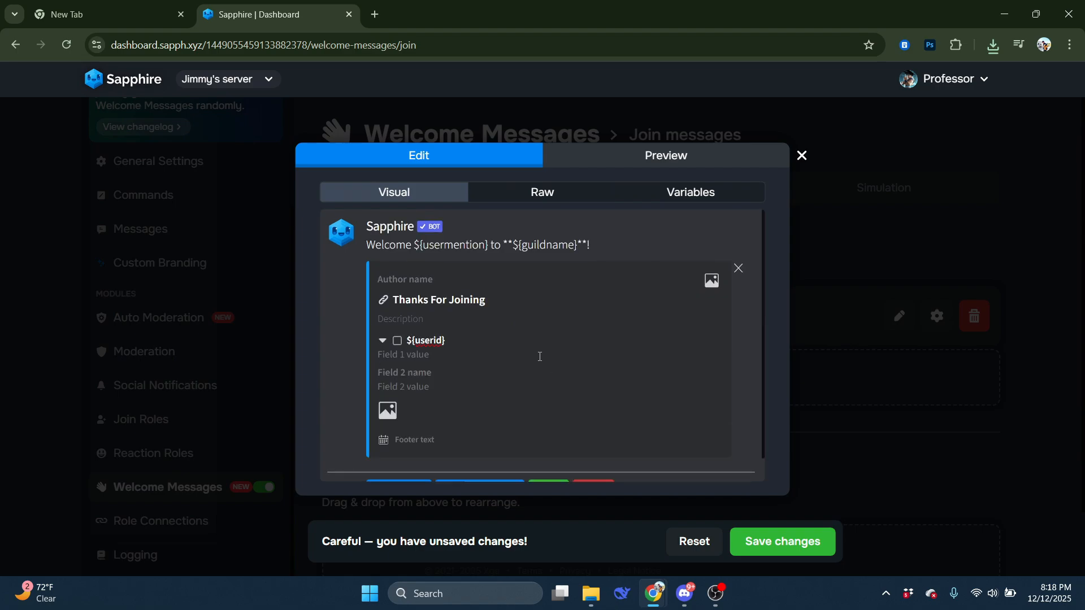
# Remove the ${userid} variable from the embed's first field name.
pyautogui.press('BackSpace')
pyautogui.press('BackSpace')
pyautogui.press('BackSpace')
pyautogui.press('BackSpace')
pyautogui.press('BackSpace')
pyautogui.press('BackSpace')
pyautogui.press('BackSpace')
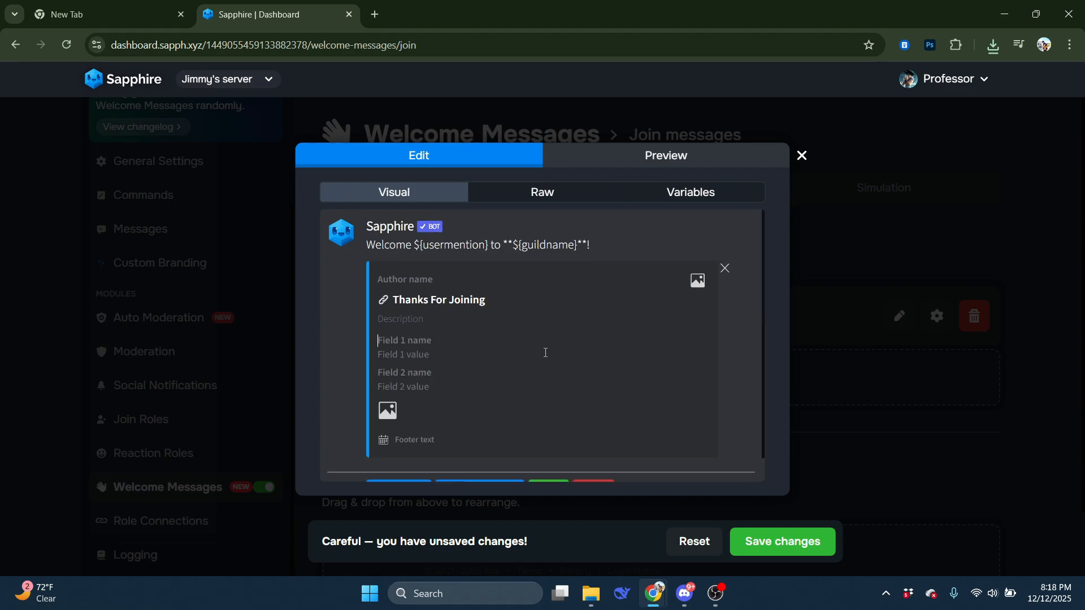
# Open the embed's main image setting, and in Discord post the WELCOME banner image with the text "hi" to the #welcome channel.
pyautogui.scroll(-1, 546, 332)
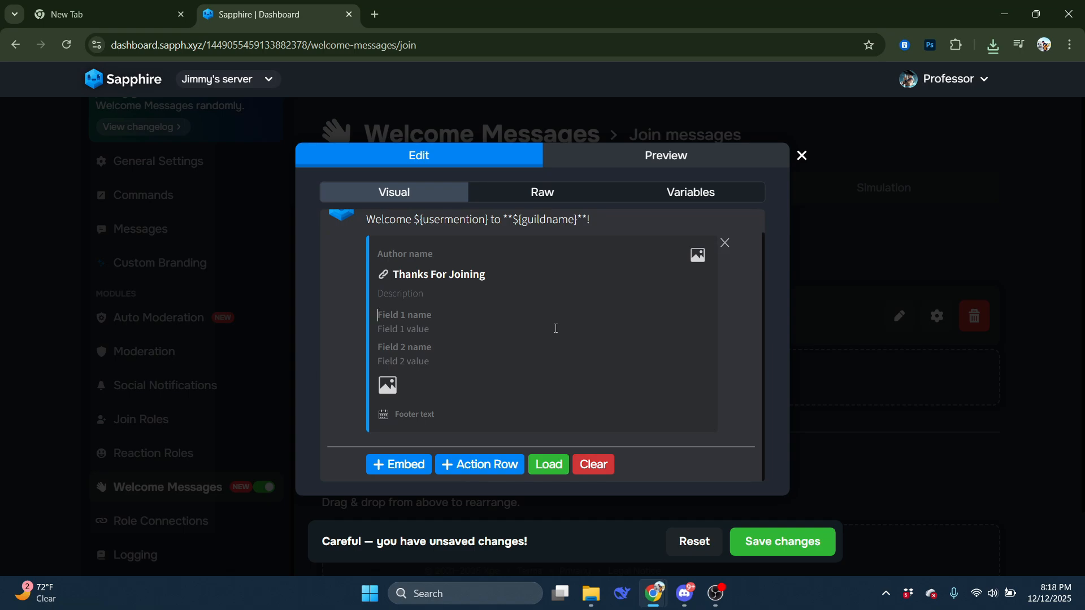
pyautogui.click(387, 385)
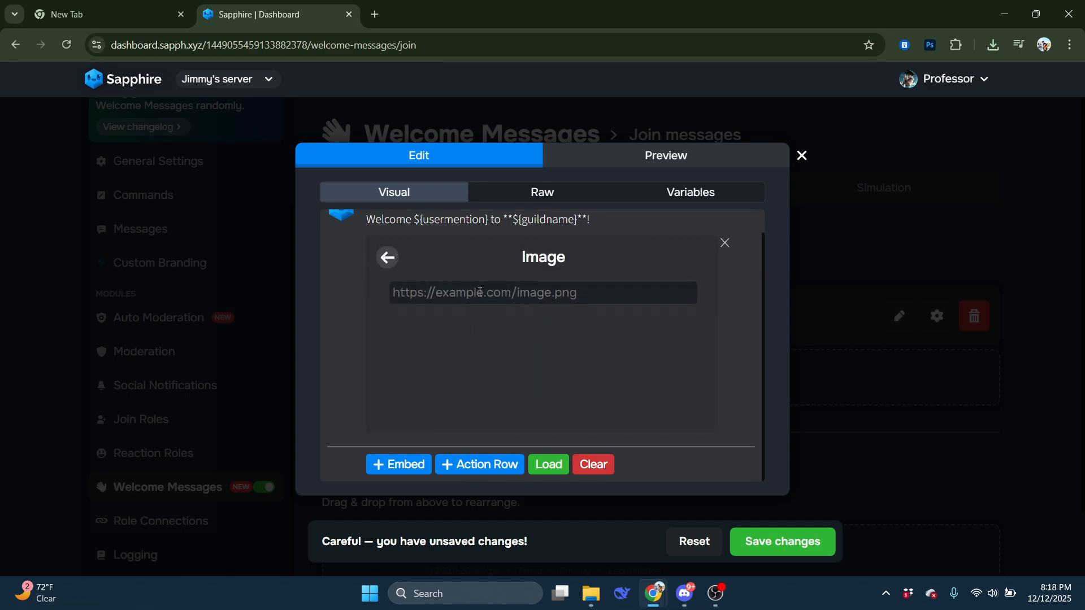
pyautogui.click(682, 588)
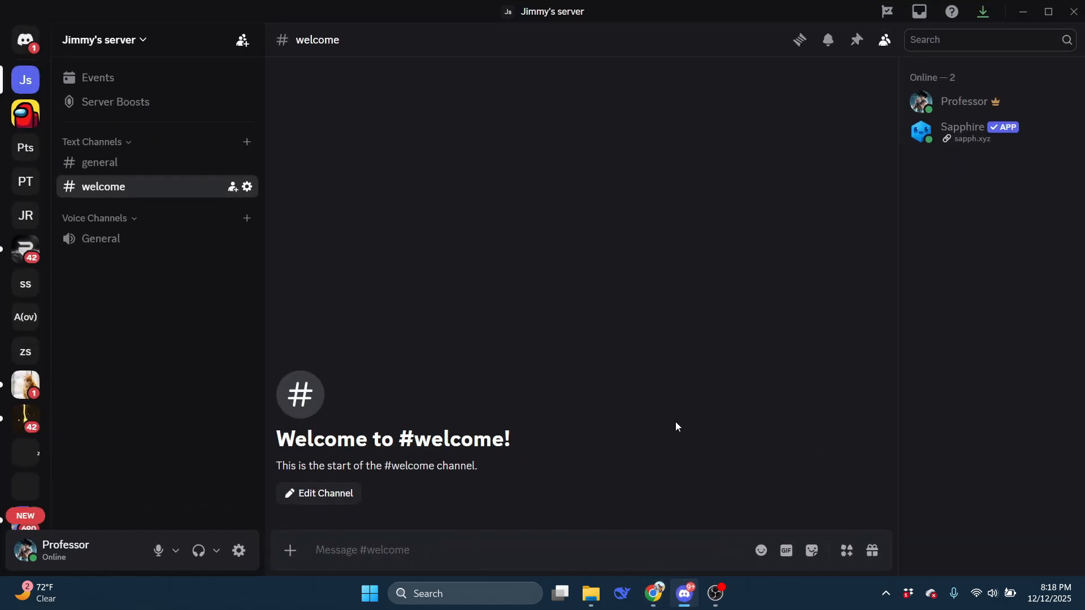
pyautogui.click(1048, 18)
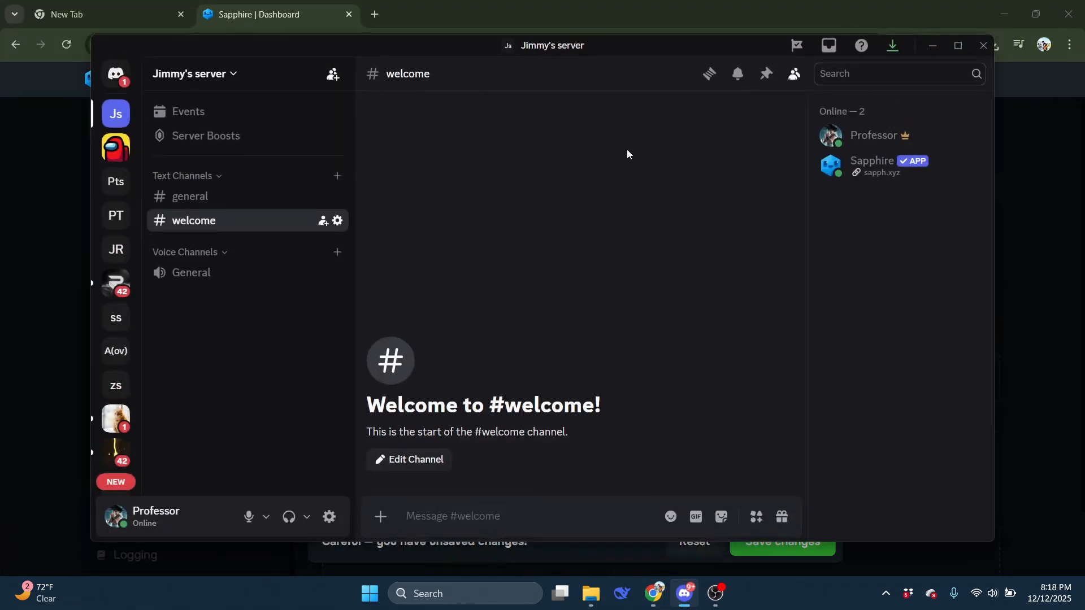
pyautogui.moveTo(666, 48); pyautogui.dragTo(668, 58)
pyautogui.click(1003, 14)
pyautogui.click(964, 58)
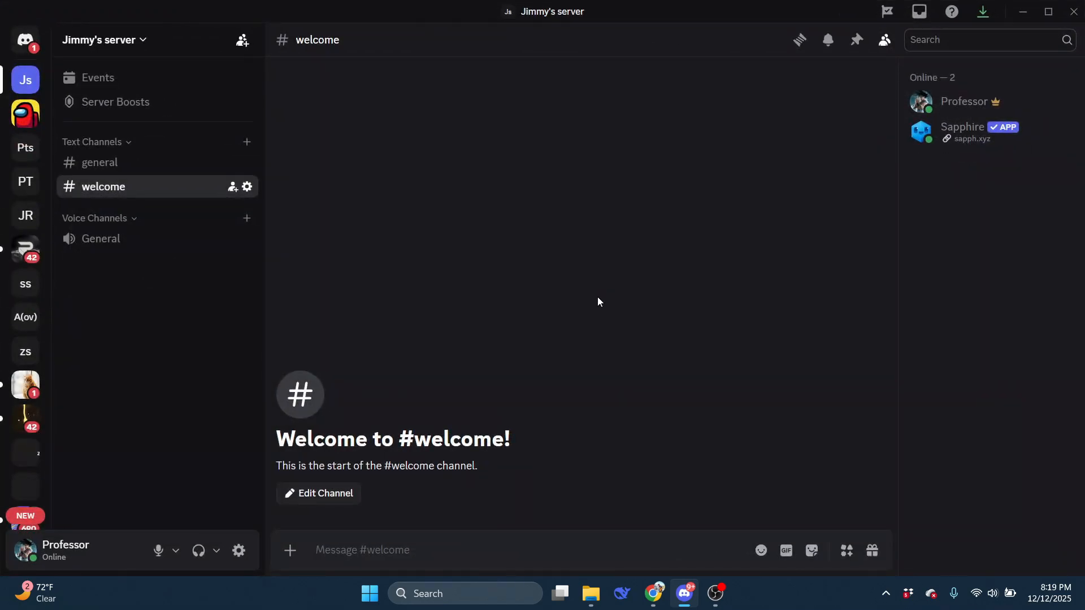
pyautogui.click(1050, 15)
pyautogui.moveTo(472, 59); pyautogui.dragTo(465, 212)
pyautogui.moveTo(151, 156); pyautogui.dragTo(606, 387)
pyautogui.click(953, 208)
pyautogui.press('Return')
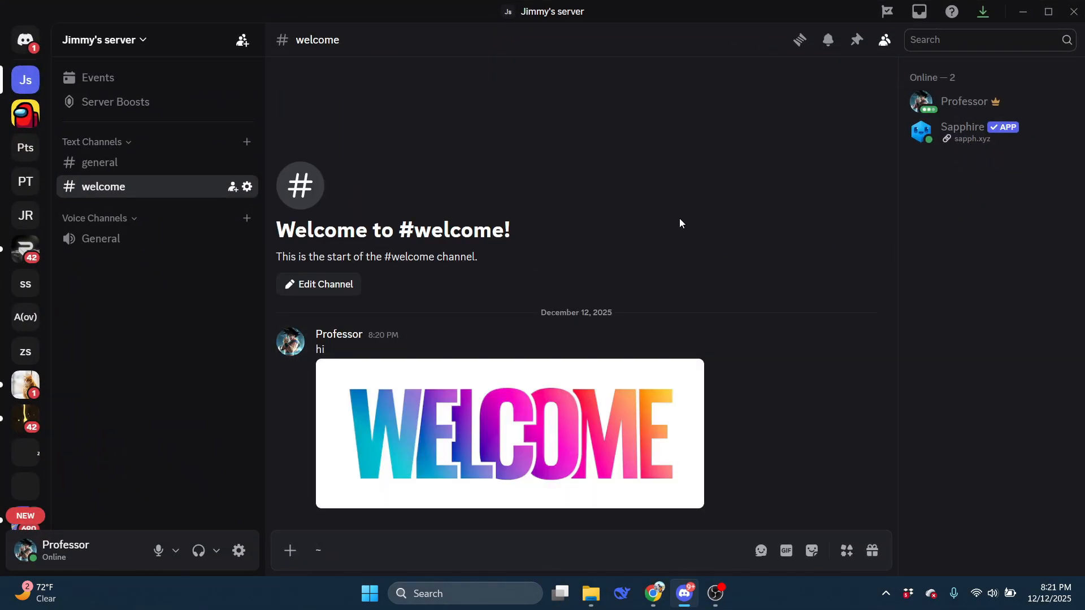
# Copy the link of the posted WELCOME image, set it as the embed's main image in the Sapphire dashboard, and preview the message.
pyautogui.rightClick(519, 399)
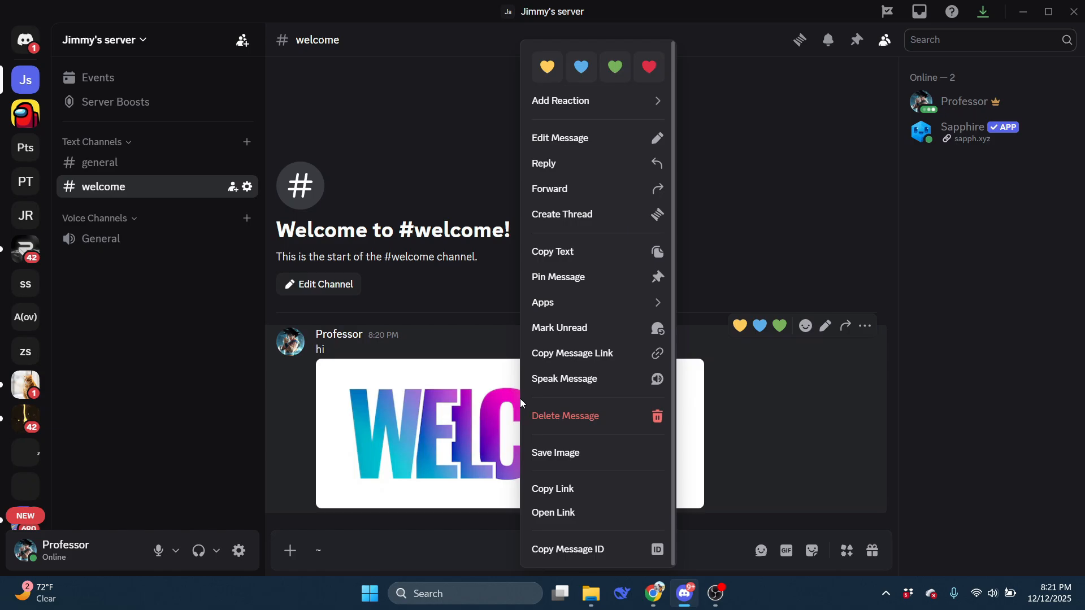
pyautogui.click(553, 489)
pyautogui.hotkey('alt', 'Tab')
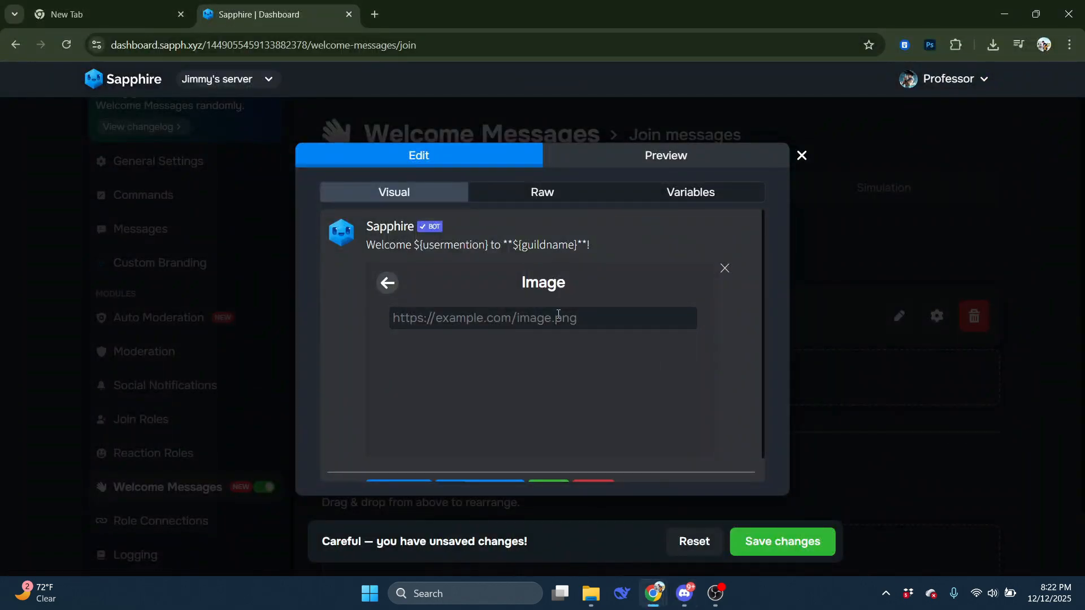
pyautogui.click(558, 317)
pyautogui.hotkey('ctrl', 'v')
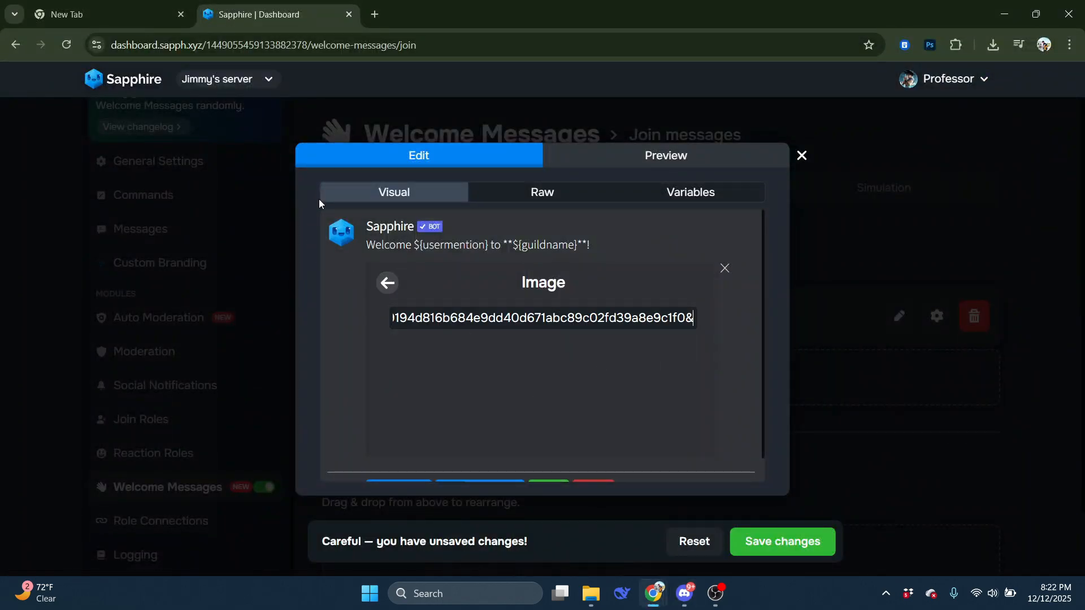
pyautogui.click(407, 195)
pyautogui.scroll(-2, 419, 399)
pyautogui.scroll(2, 413, 370)
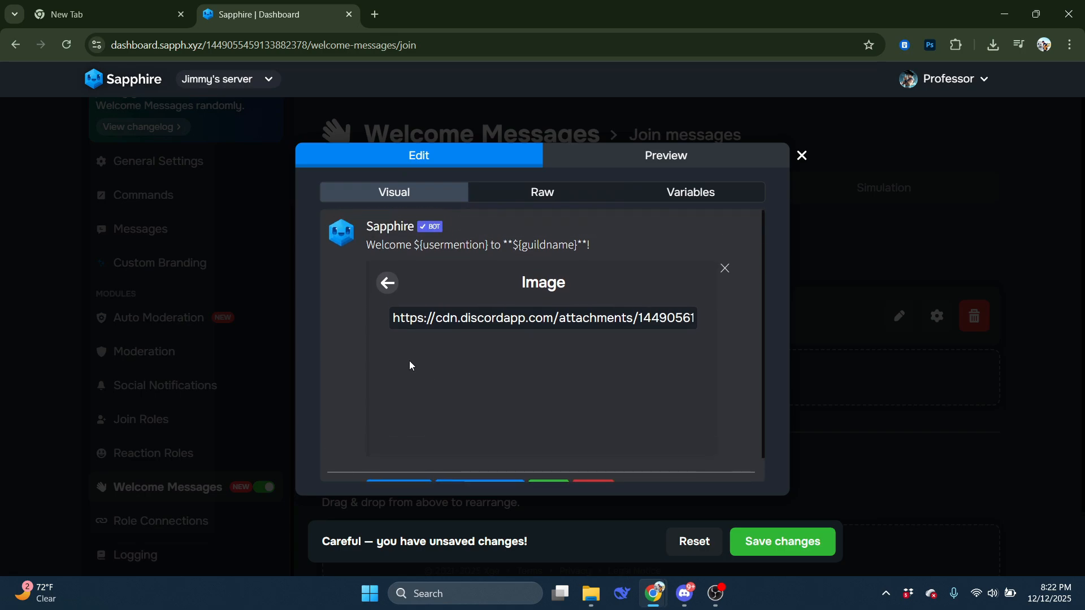
pyautogui.click(678, 165)
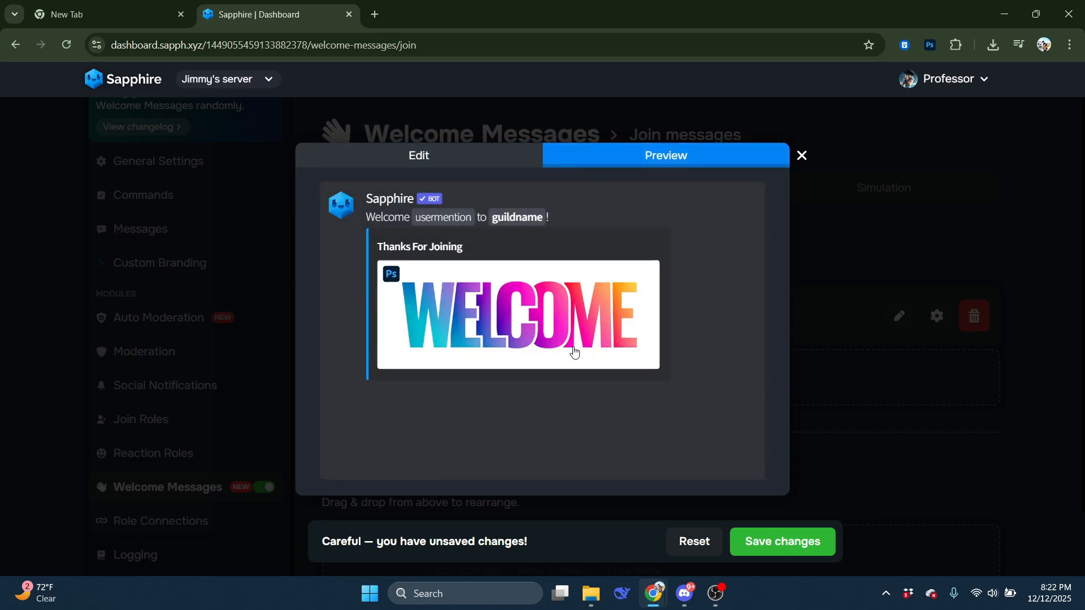
pyautogui.click(421, 161)
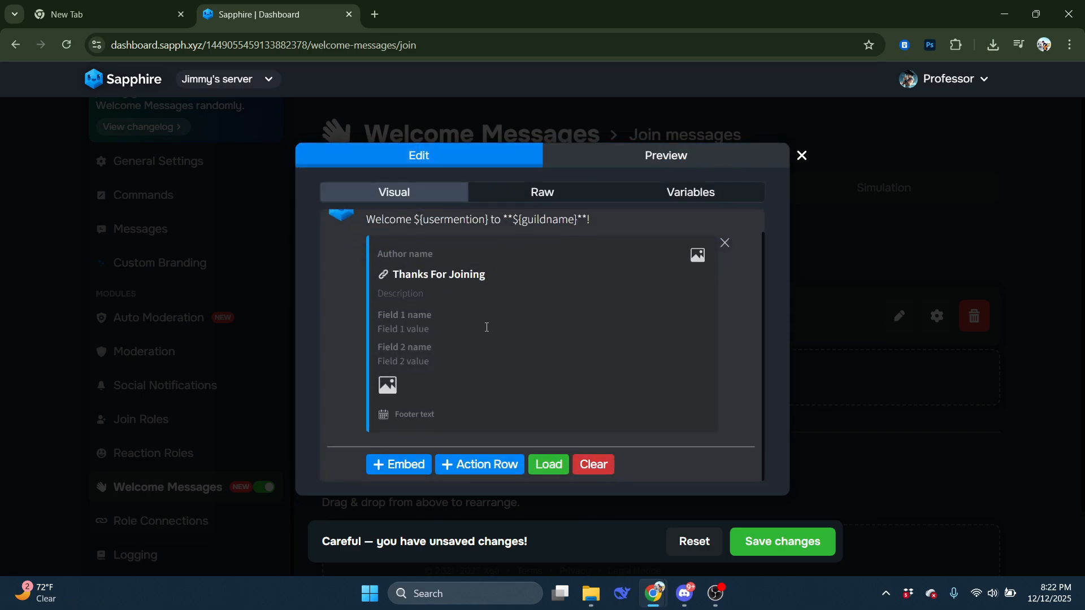
# Check the embed's thumbnail setting, and find the useravatarurl variable with the filter "ava" and copy it.
pyautogui.scroll(1, 502, 356)
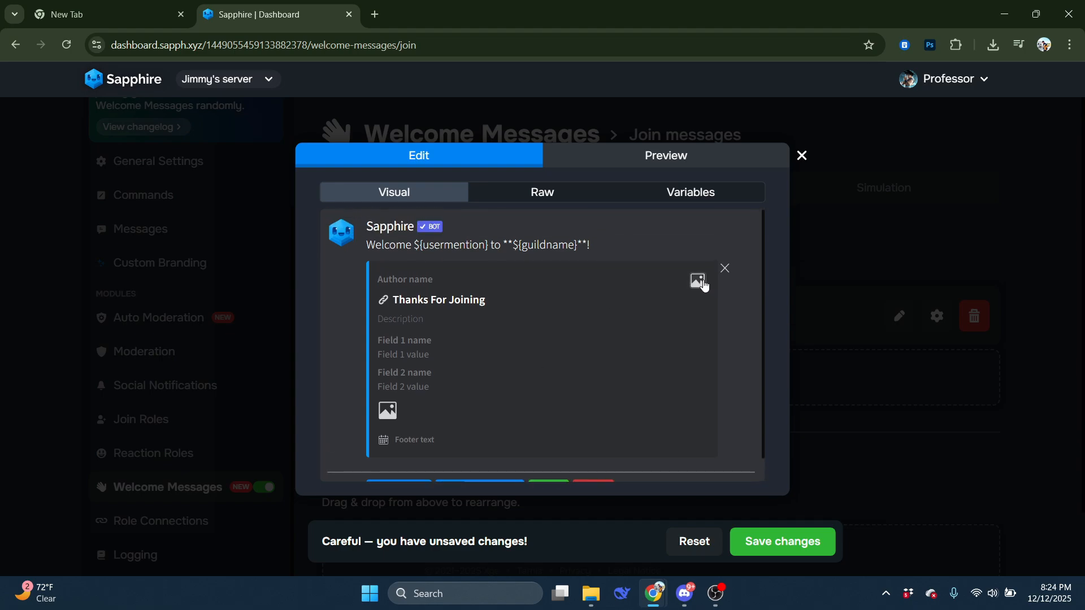
pyautogui.click(697, 280)
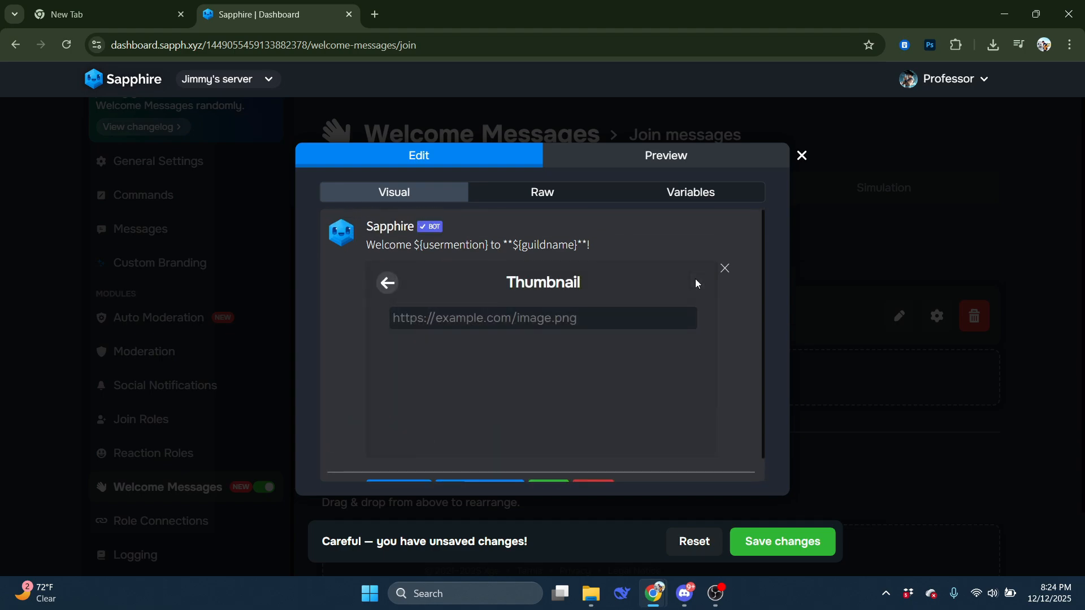
pyautogui.click(387, 283)
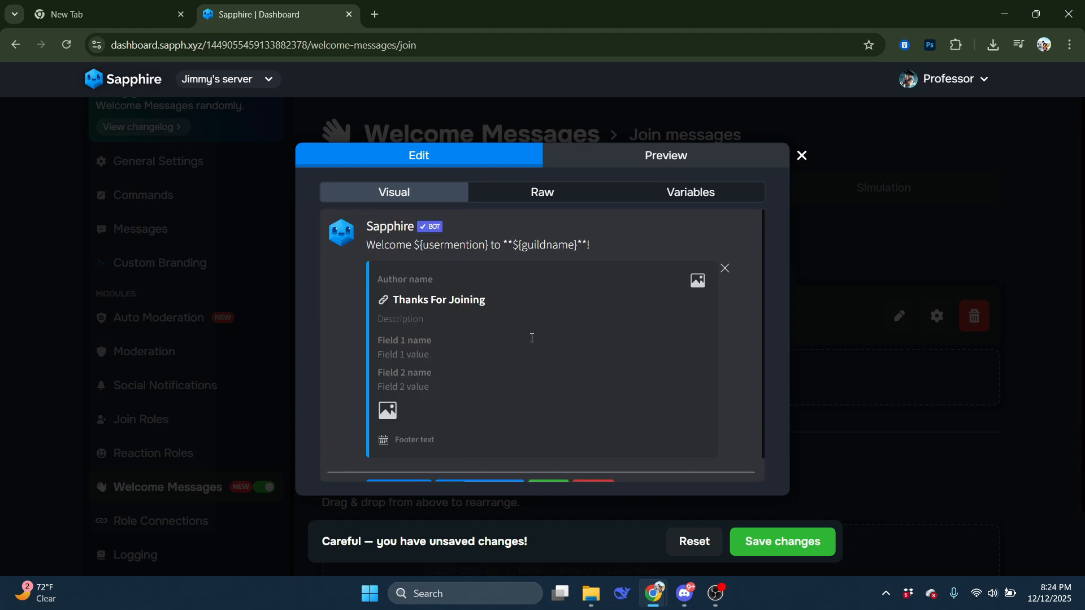
pyautogui.click(692, 193)
pyautogui.scroll(-3, 407, 390)
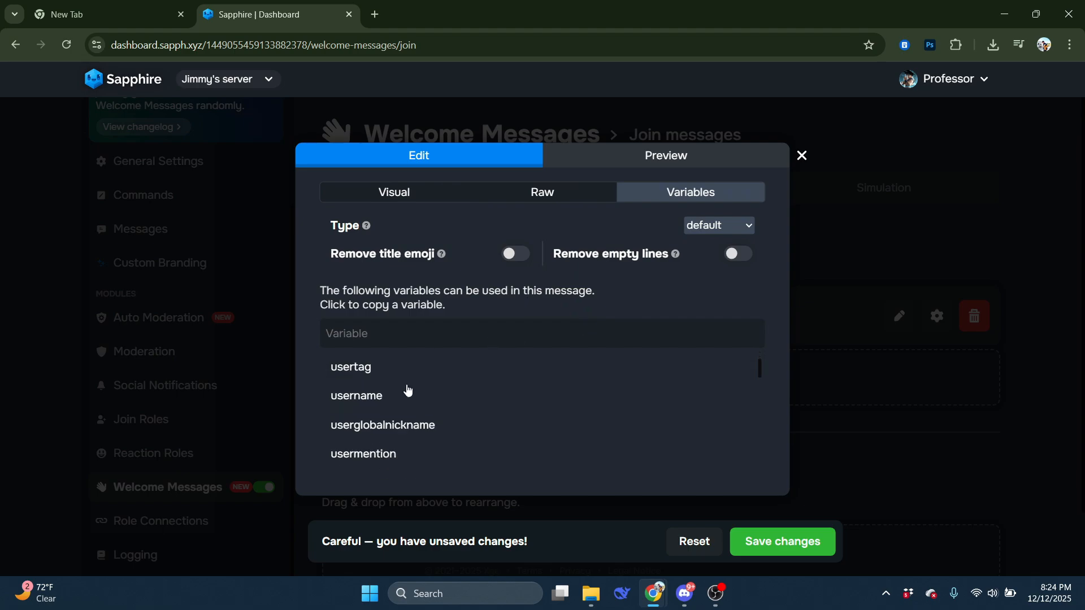
pyautogui.scroll(3, 365, 383)
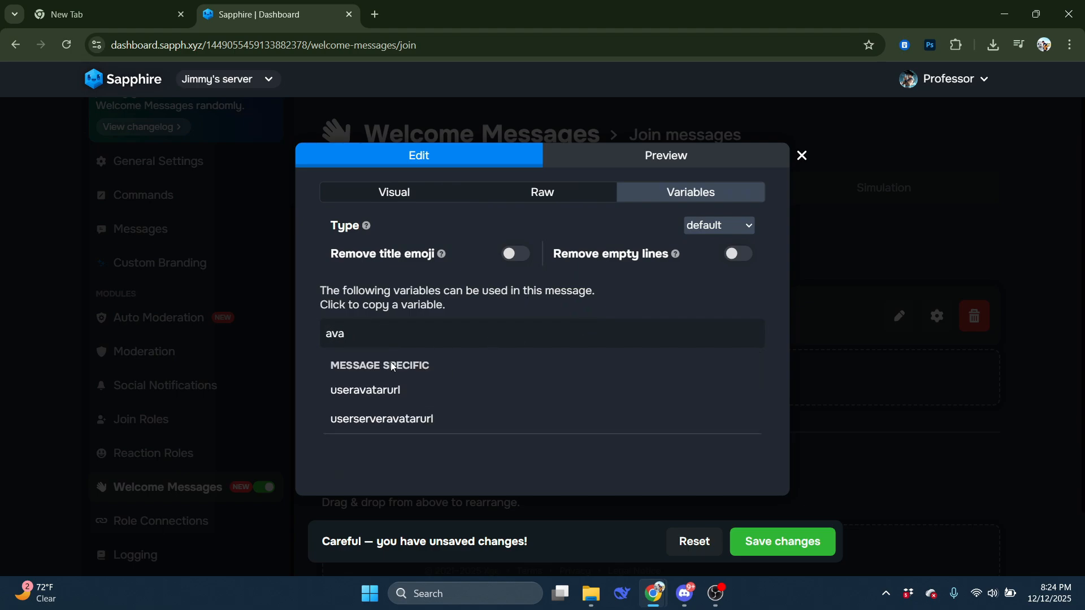
pyautogui.click(423, 393)
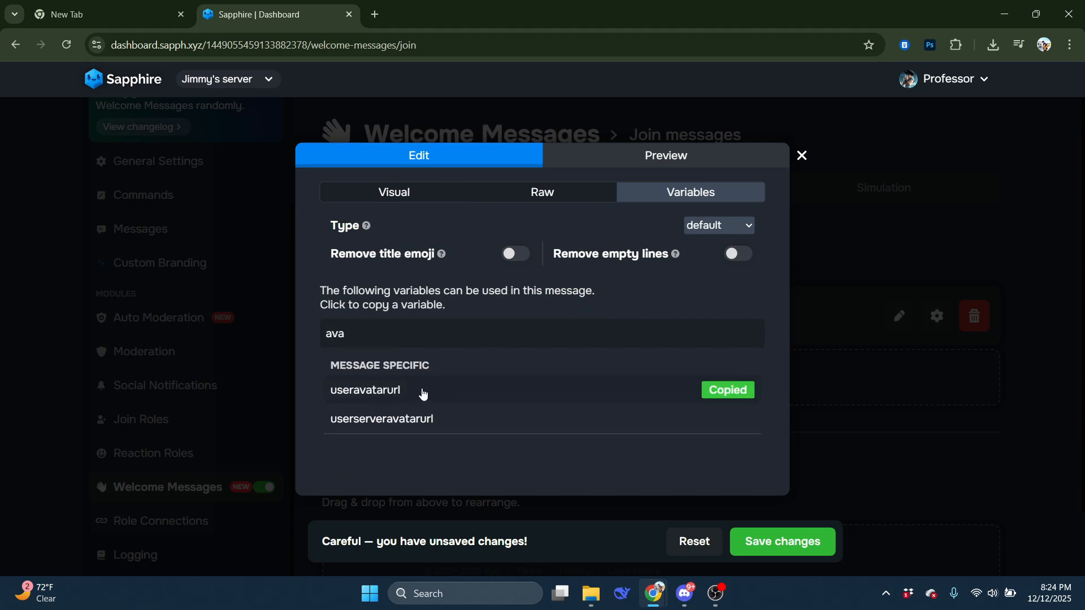
# Set the embed's thumbnail to the copied useravatarurl variable and return to the embed editor.
pyautogui.click(407, 195)
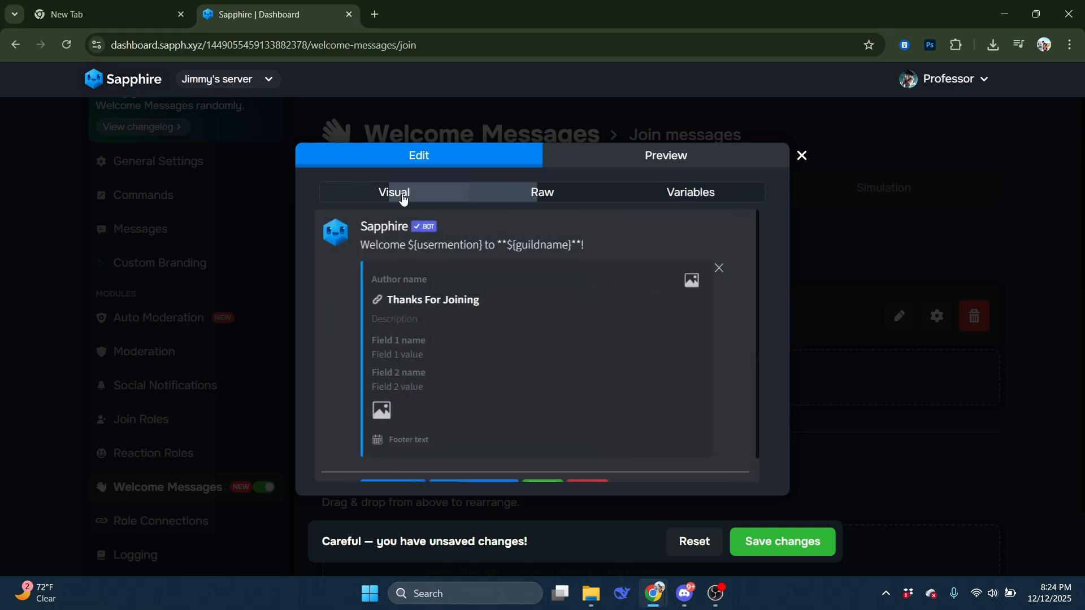
pyautogui.click(697, 281)
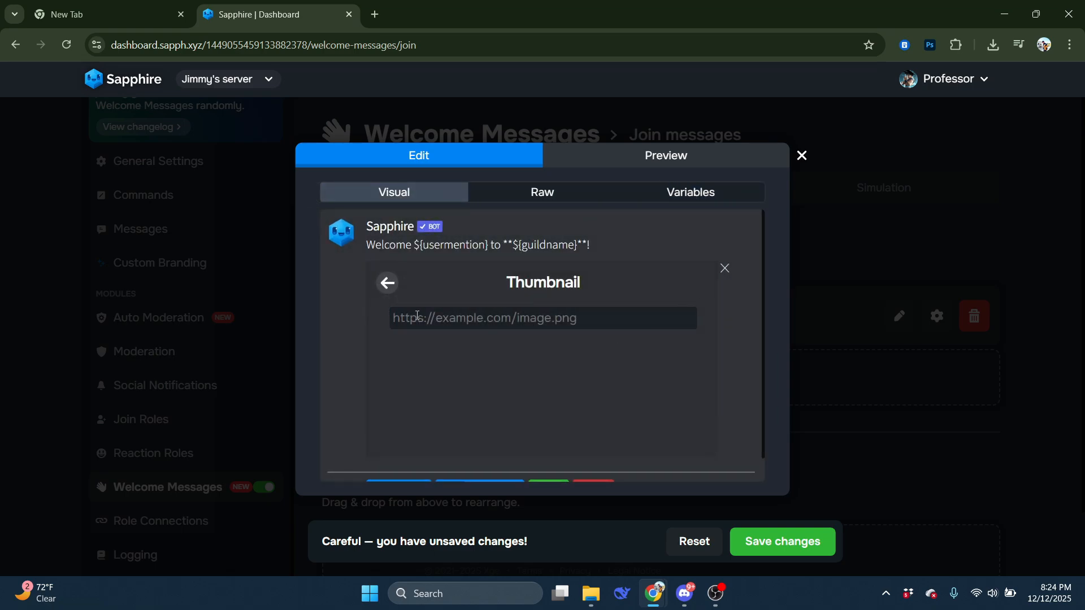
pyautogui.click(416, 315)
pyautogui.hotkey('ctrl', 'v')
pyautogui.click(388, 282)
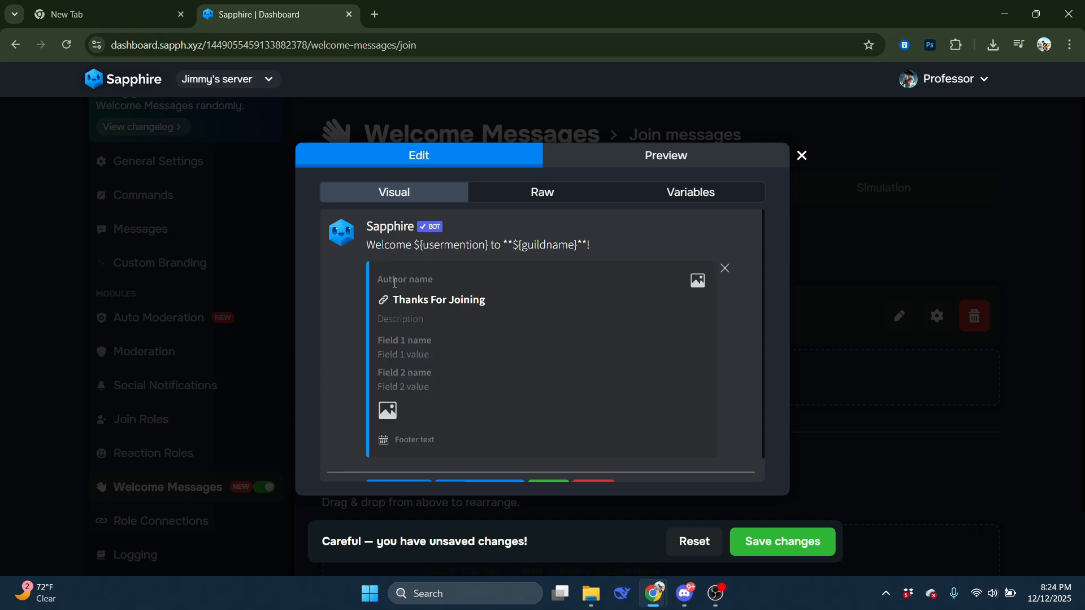
# Preview the join message with its thumbnail and banner, and save the changes.
pyautogui.click(657, 150)
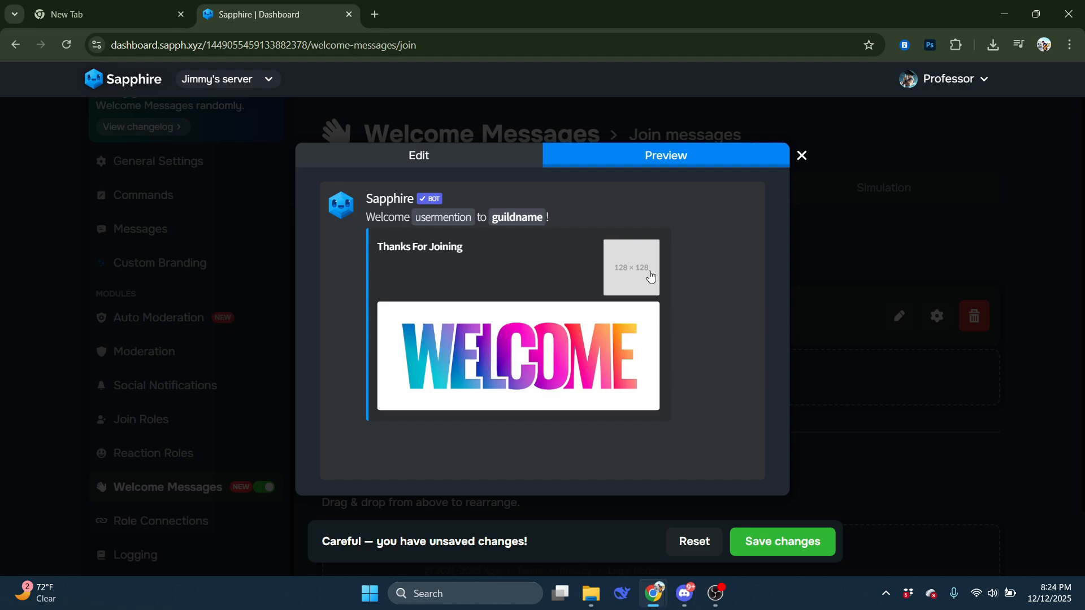
pyautogui.click(490, 160)
pyautogui.scroll(-1, 512, 366)
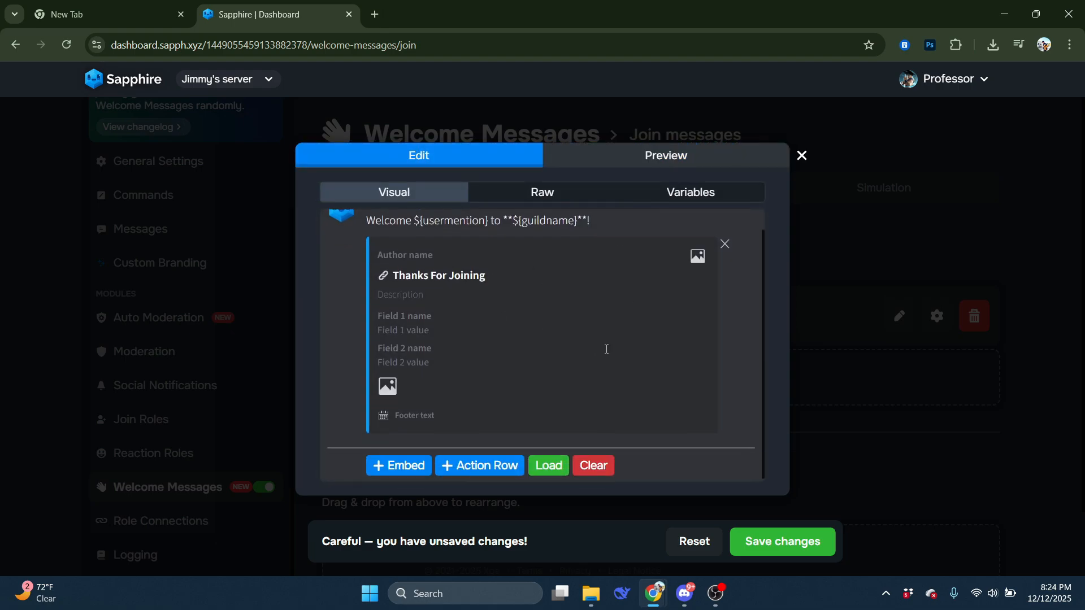
pyautogui.scroll(1, 511, 367)
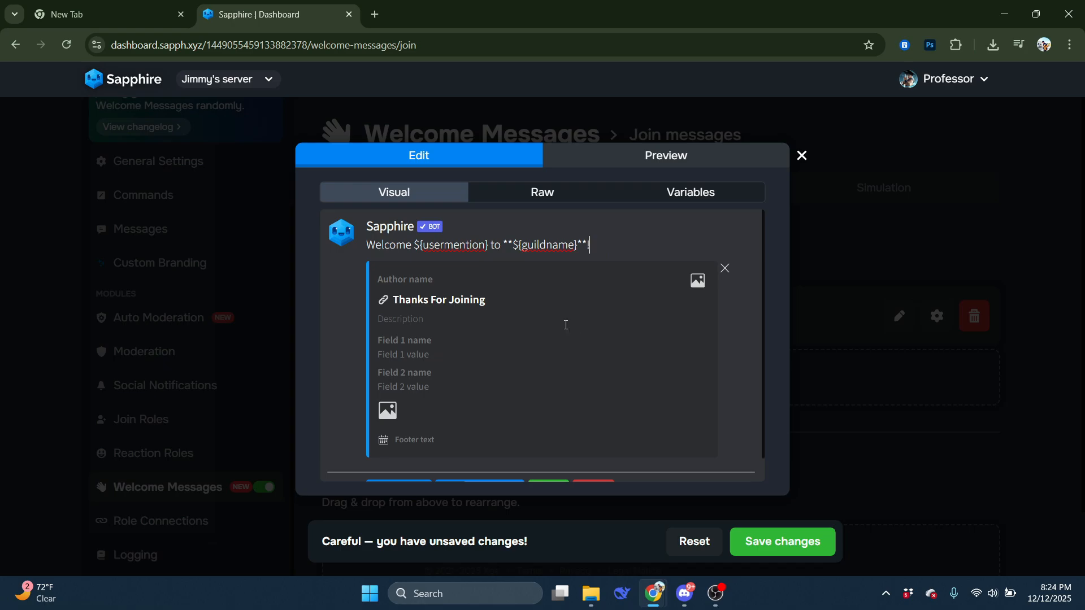
pyautogui.scroll(-2, 565, 320)
pyautogui.click(781, 543)
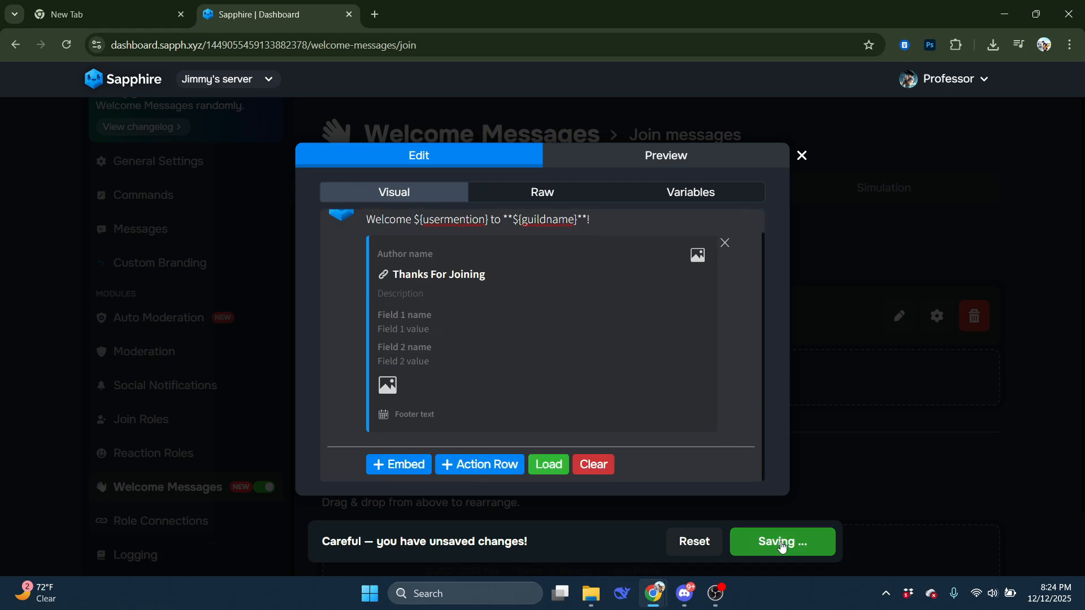
# Switch to Discord and examine Sapphire's welcome message in the #welcome channel.
pyautogui.click(690, 587)
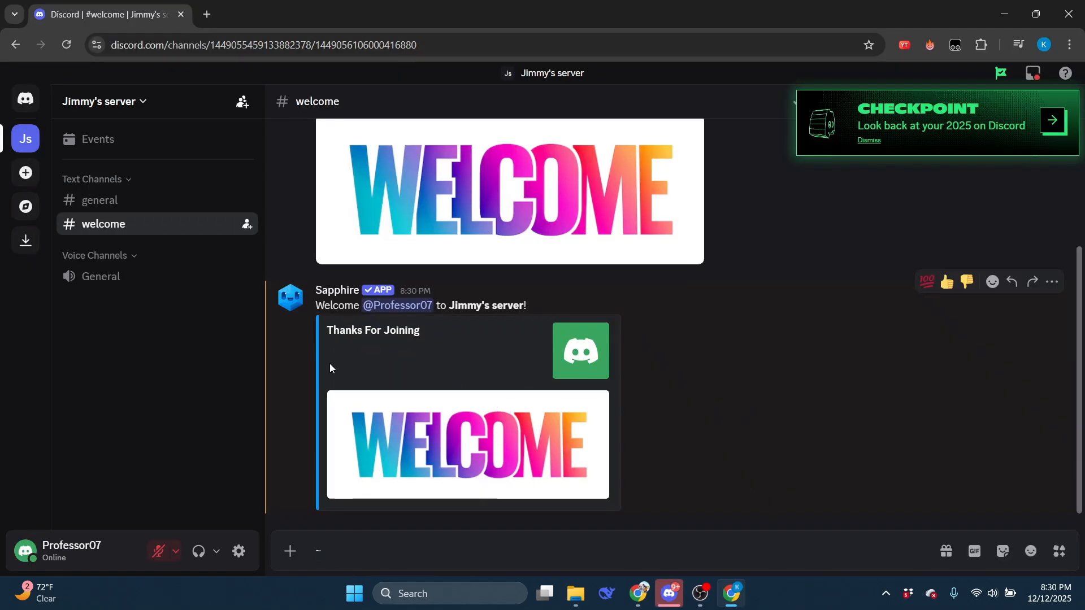
pyautogui.moveTo(317, 293); pyautogui.dragTo(688, 338)
pyautogui.click(689, 343)
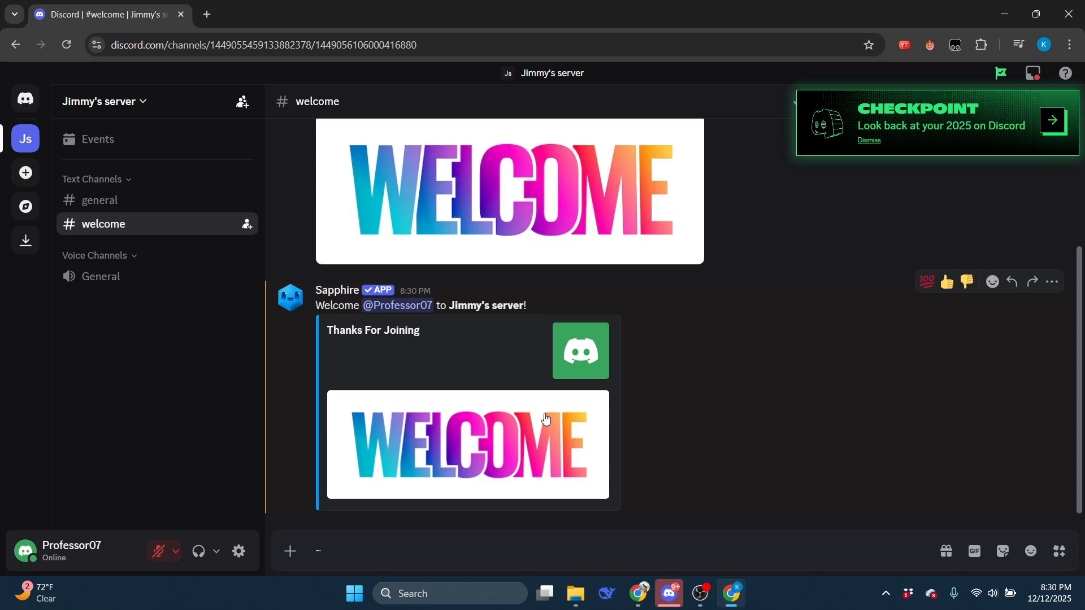